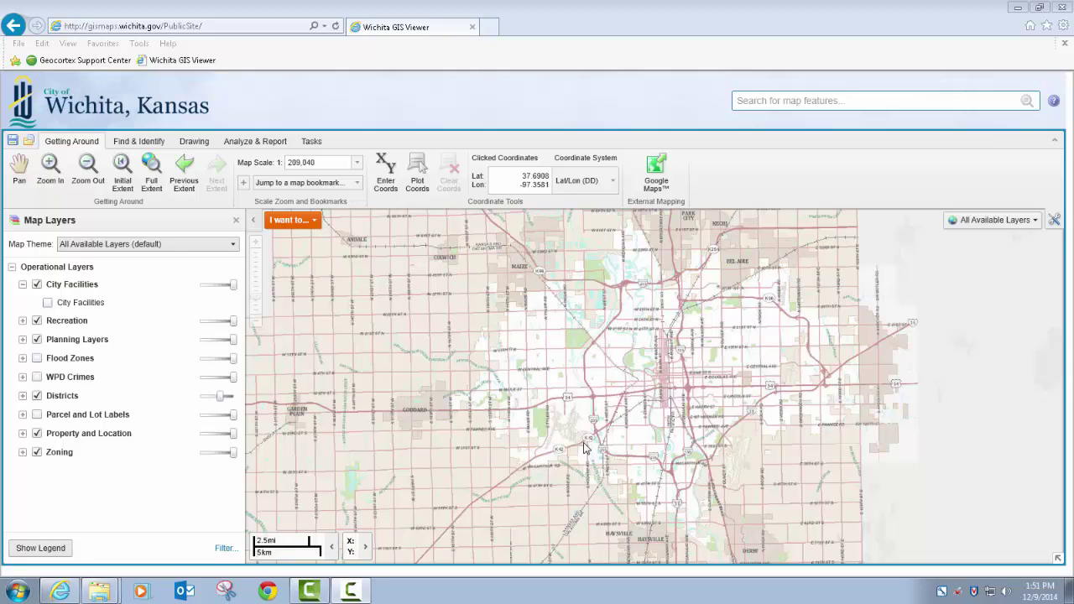
- Zoom the map in to the parcels around Seneca Park until the individual house numbers can be read
{"action": "left_click", "coordinate": [273, 141]}
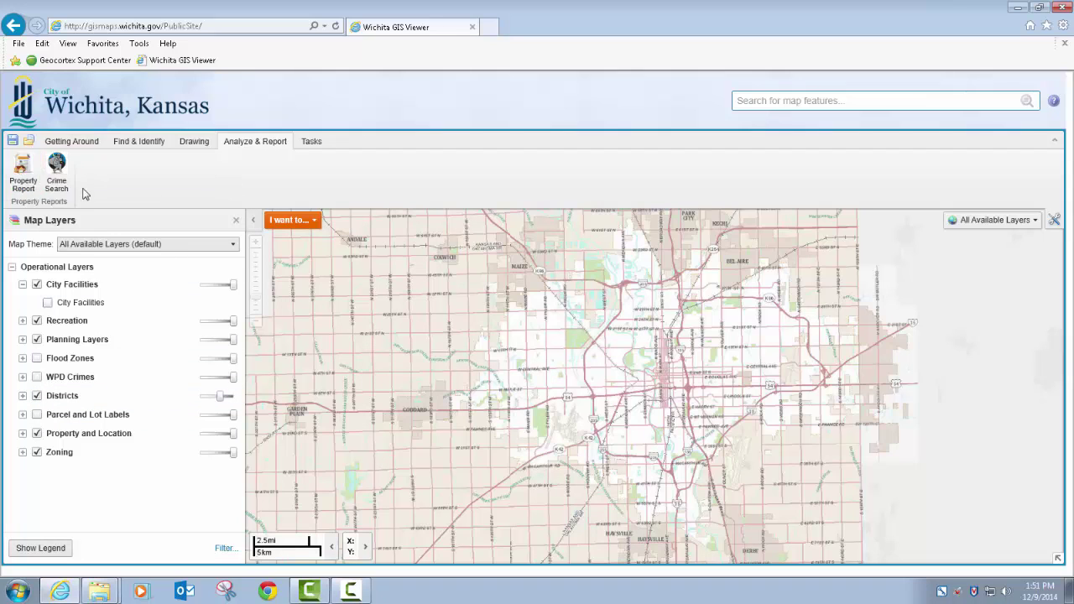
{"action": "scroll", "coordinate": [645, 399], "scroll_direction": "up", "scroll_amount": 3}
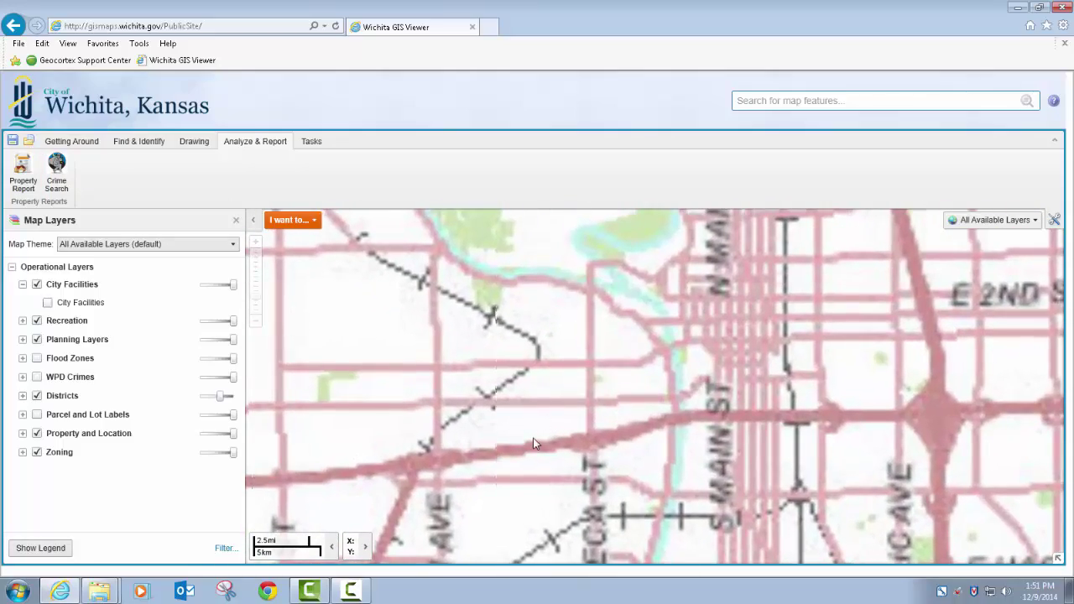
{"action": "scroll", "coordinate": [609, 442], "scroll_direction": "up", "scroll_amount": 2}
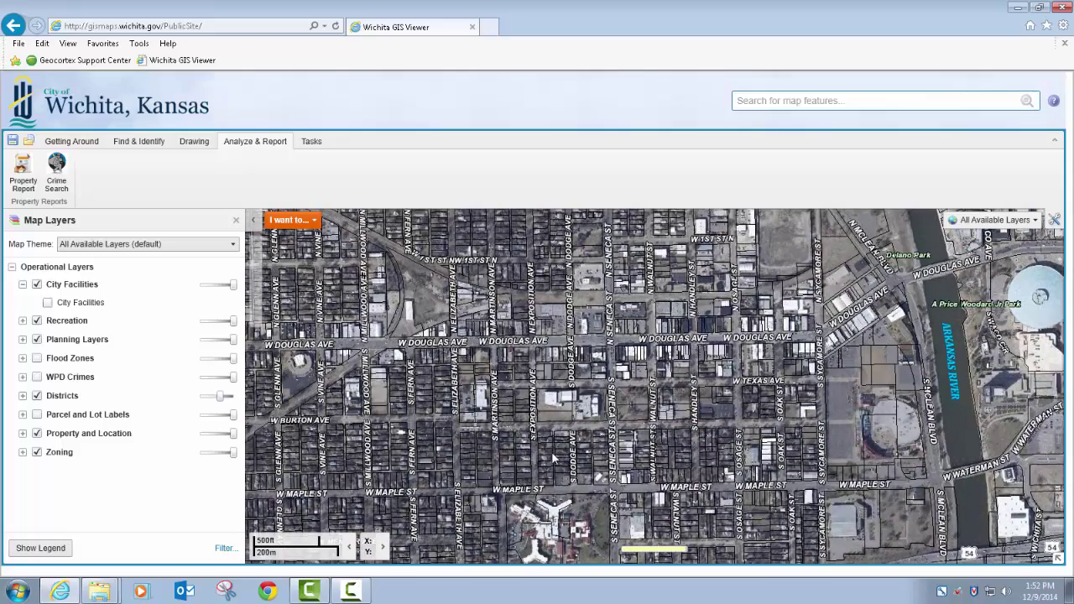
{"action": "scroll", "coordinate": [642, 400], "scroll_direction": "up", "scroll_amount": 2}
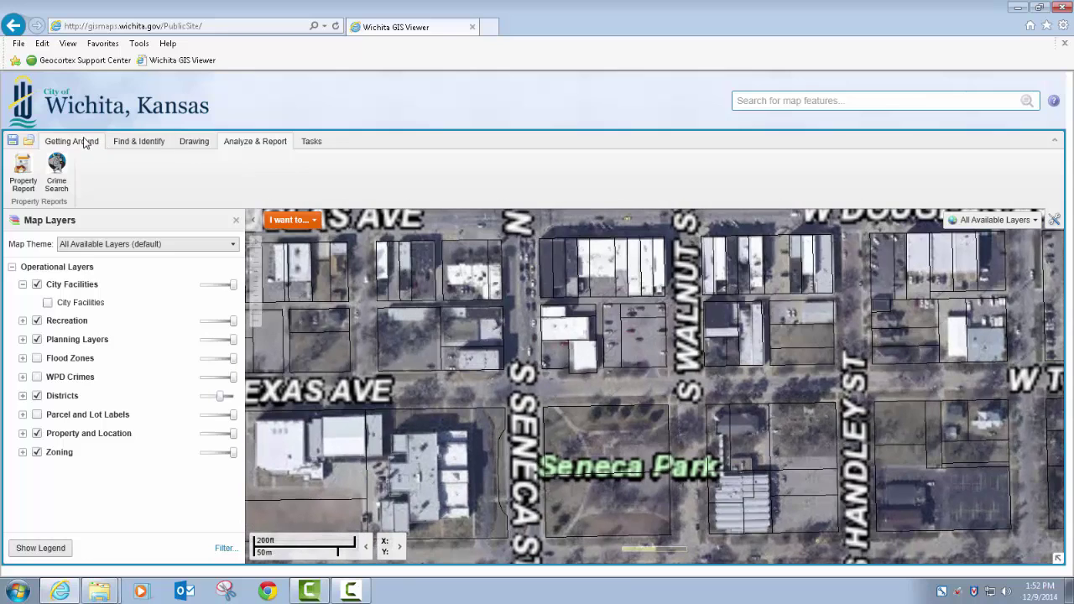
{"action": "left_click", "coordinate": [80, 141]}
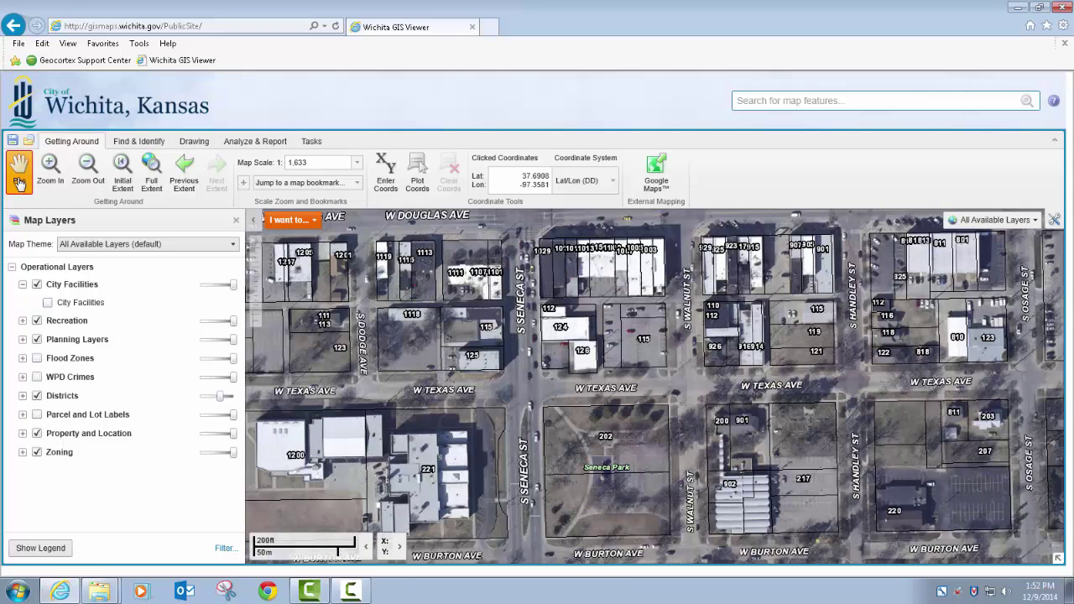
- Search for the City Hall street address with Find Address, using wichita as the city
{"action": "left_click", "coordinate": [134, 144]}
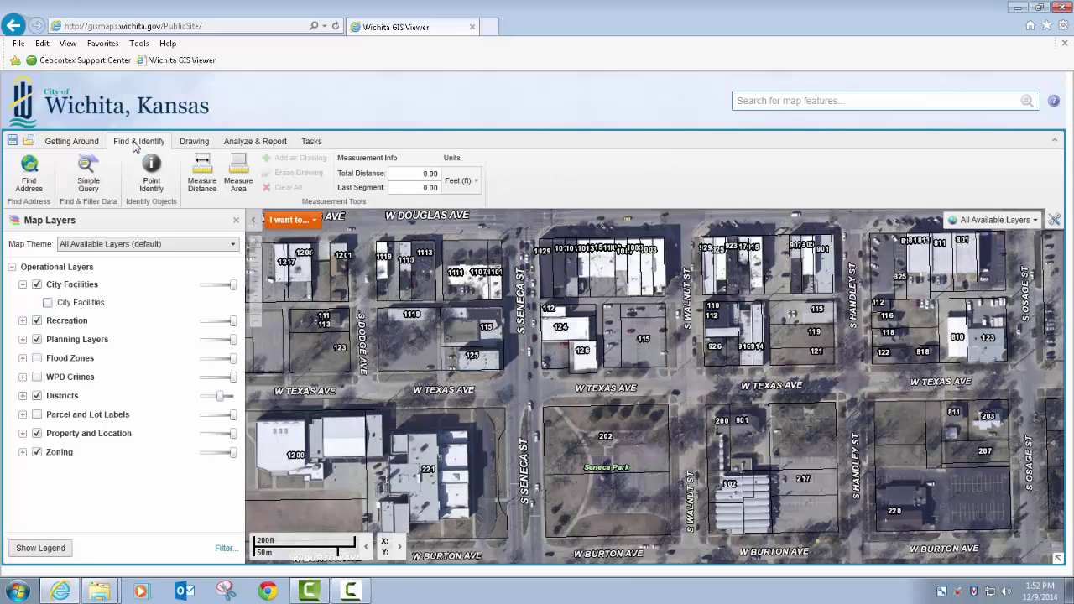
{"action": "left_click", "coordinate": [30, 174]}
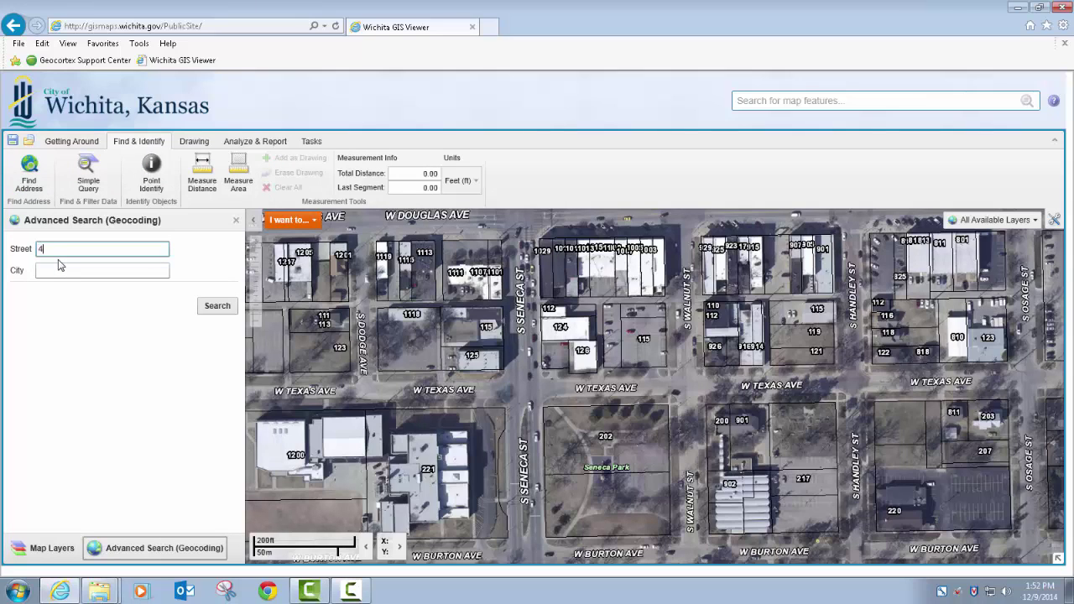
{"action": "type", "text": "455 n main"}
{"action": "left_click", "coordinate": [59, 265]}
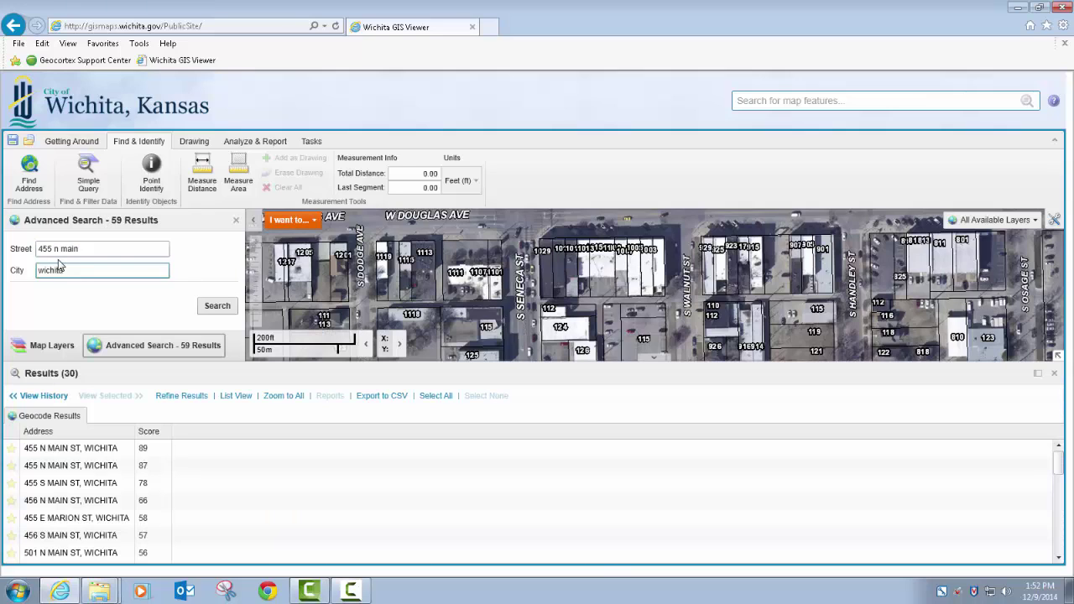
- Show the address results as a list, locate the top match on the map and dismiss its callout
{"action": "left_click", "coordinate": [1038, 373]}
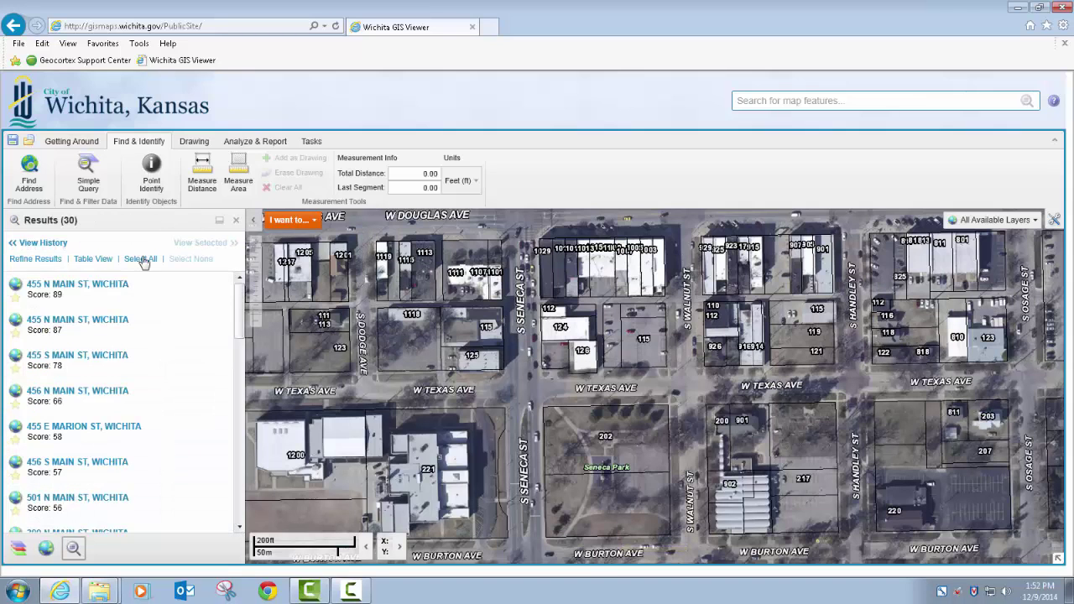
{"action": "left_click", "coordinate": [21, 287]}
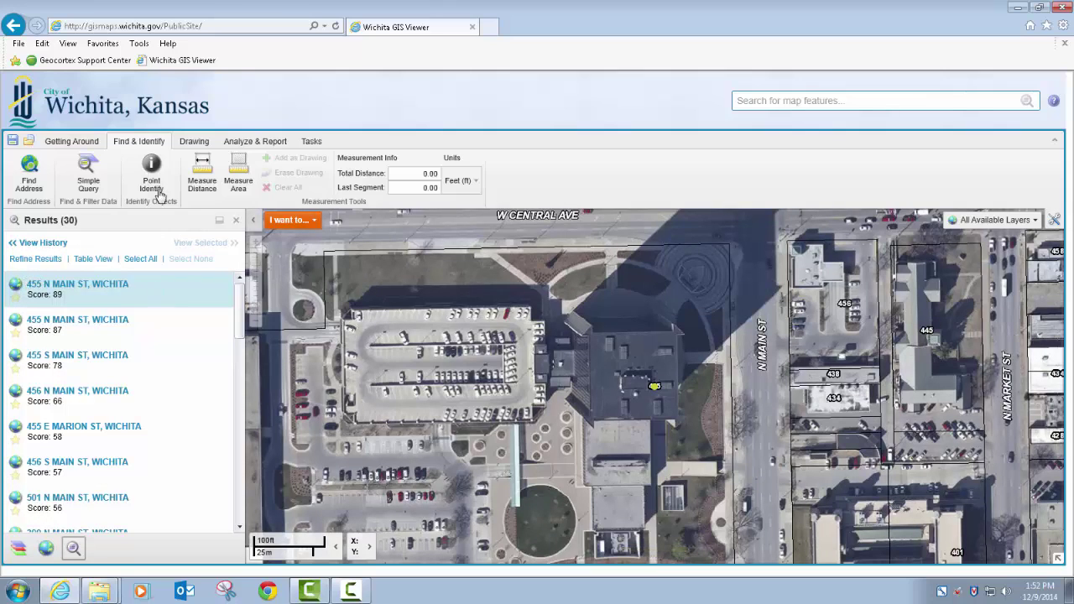
{"action": "left_click", "coordinate": [255, 143]}
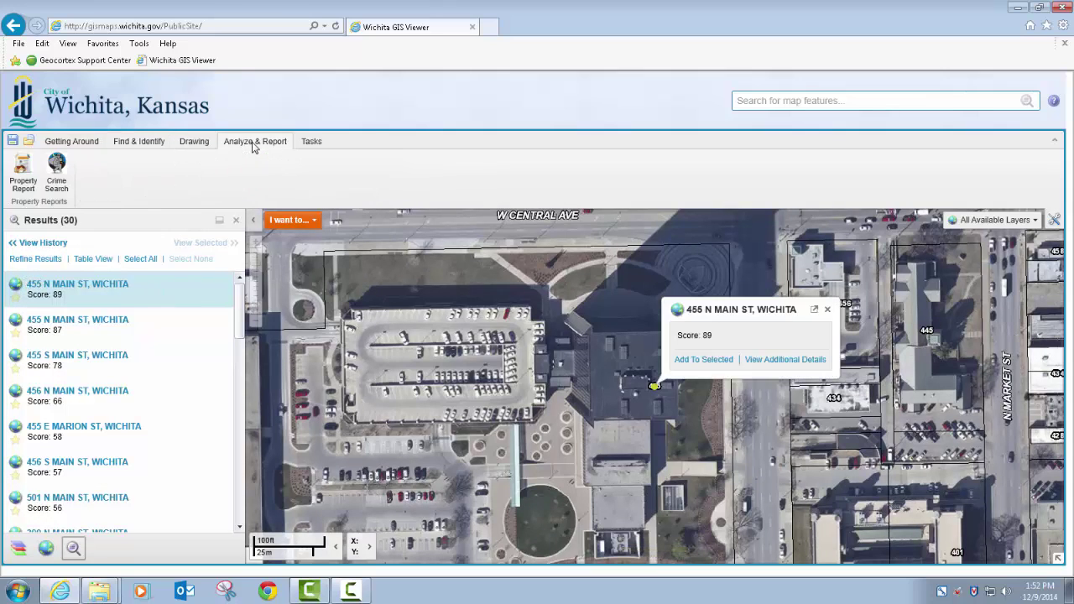
{"action": "left_click", "coordinate": [827, 312]}
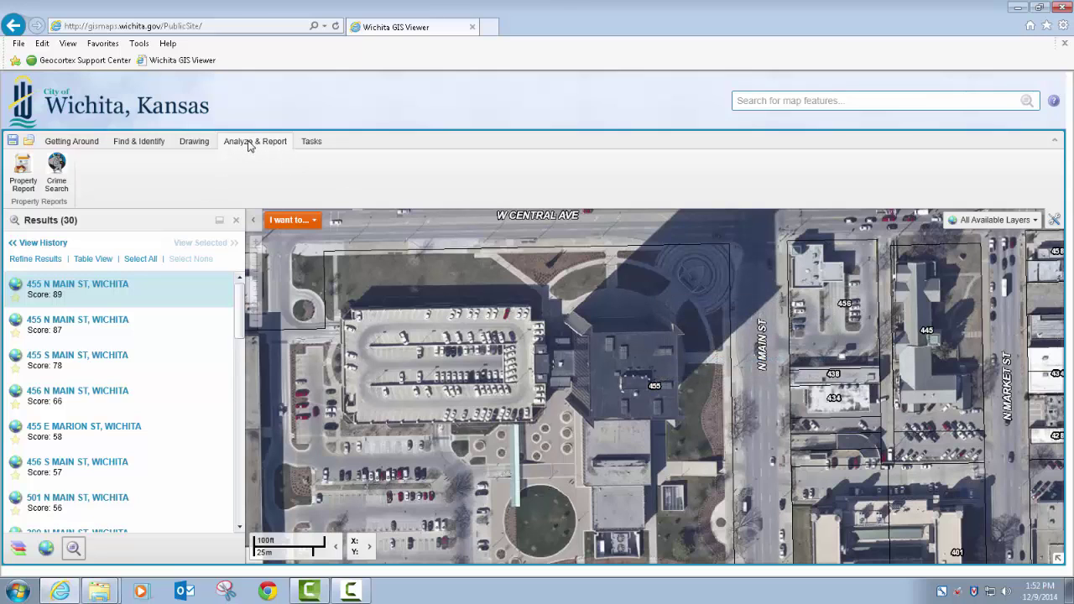
- Generate a Property Report for the City Hall parcel and open the COW Property Report
{"action": "left_click", "coordinate": [18, 178]}
{"action": "left_click", "coordinate": [659, 551]}
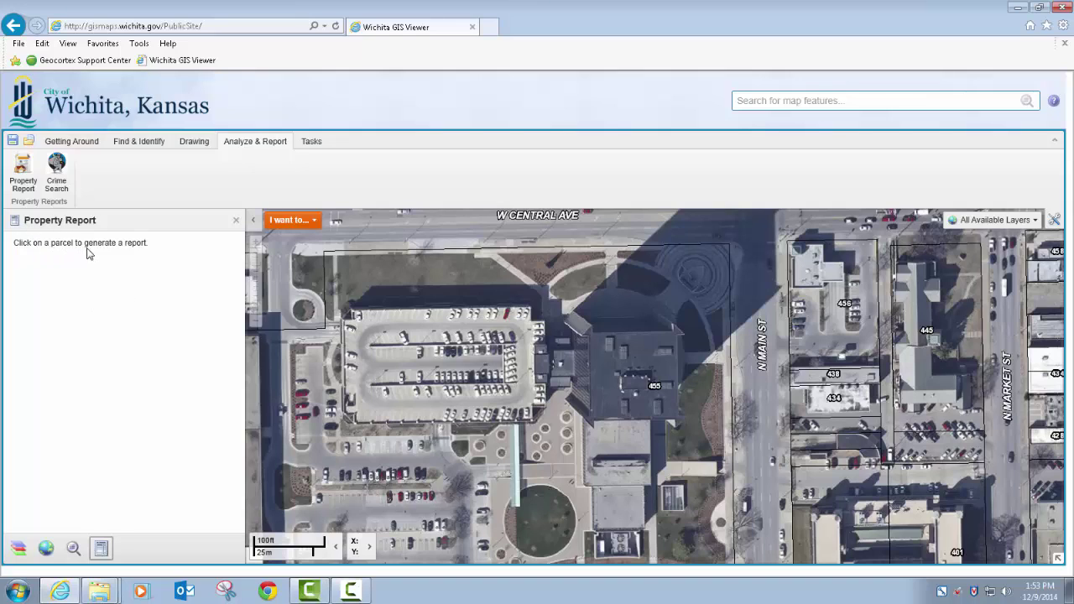
{"action": "scroll", "coordinate": [488, 441], "scroll_direction": "down", "scroll_amount": 1}
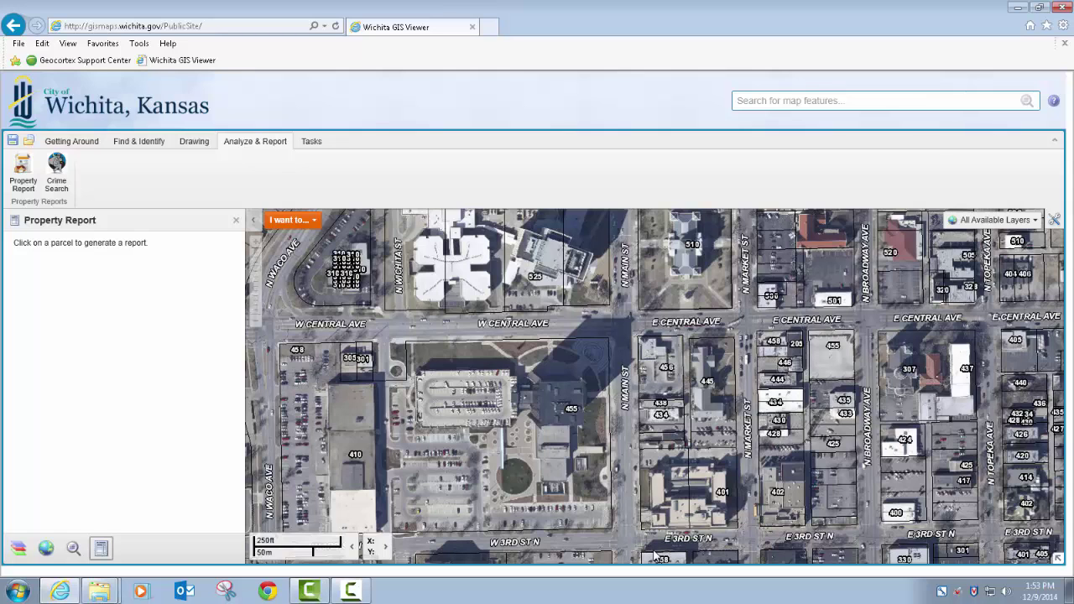
{"action": "left_click", "coordinate": [655, 555]}
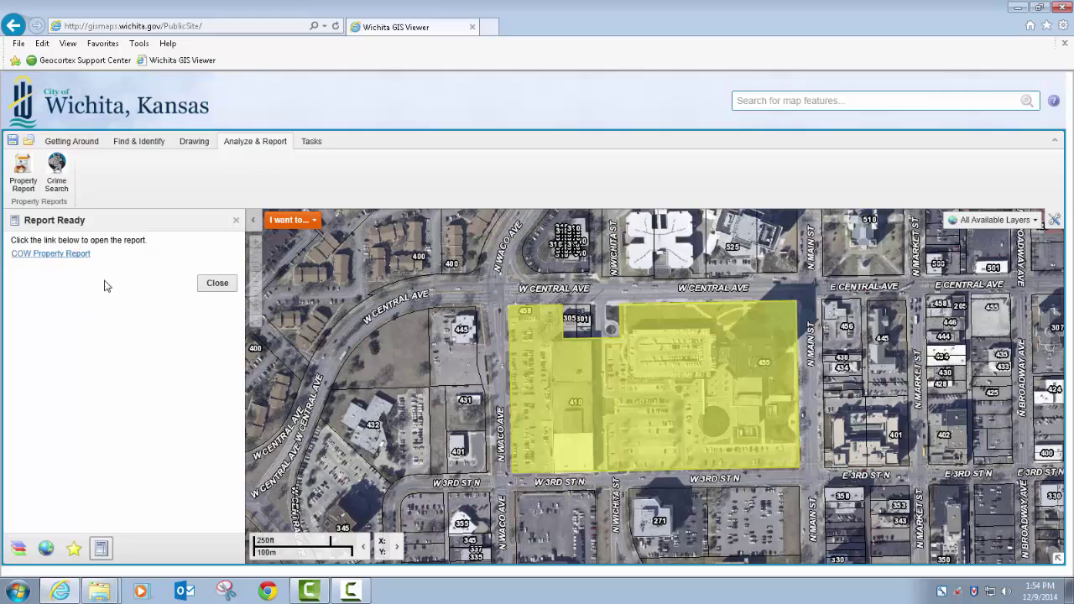
{"action": "left_click", "coordinate": [50, 253]}
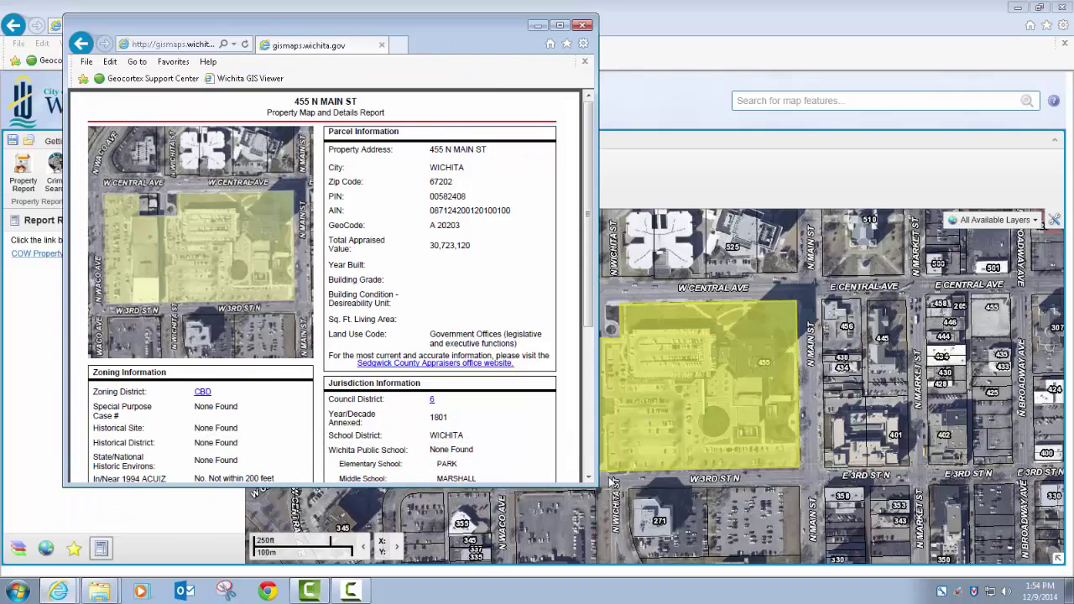
- Enlarge the report window and review the parcel, zoning, jurisdiction, FEMA and neighborhood information
{"action": "left_click_drag", "start_coordinate": [597, 485], "coordinate": [610, 546]}
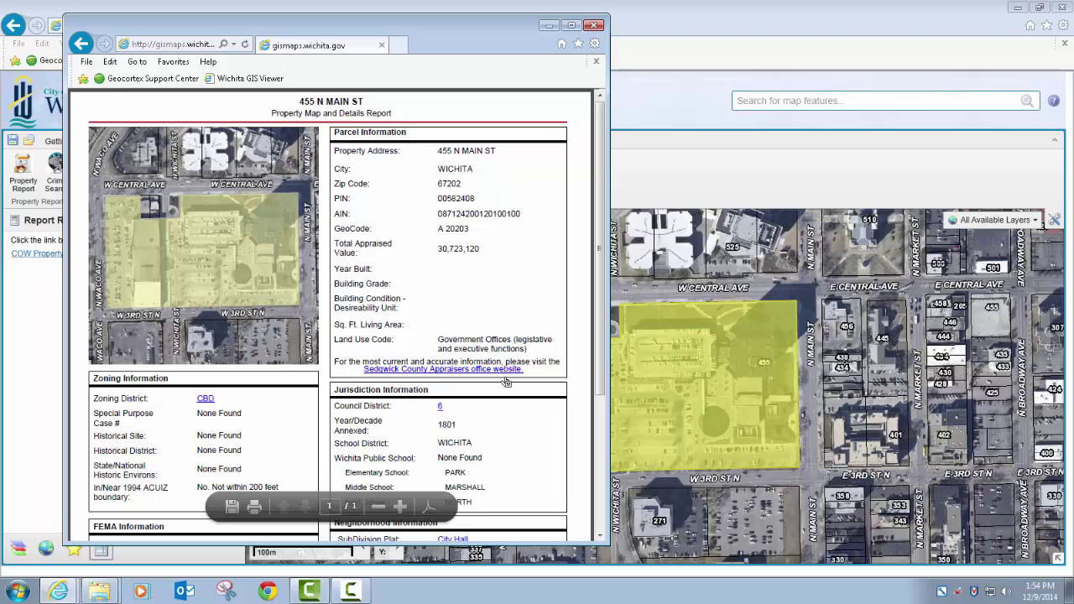
{"action": "left_click_drag", "start_coordinate": [599, 373], "coordinate": [612, 504]}
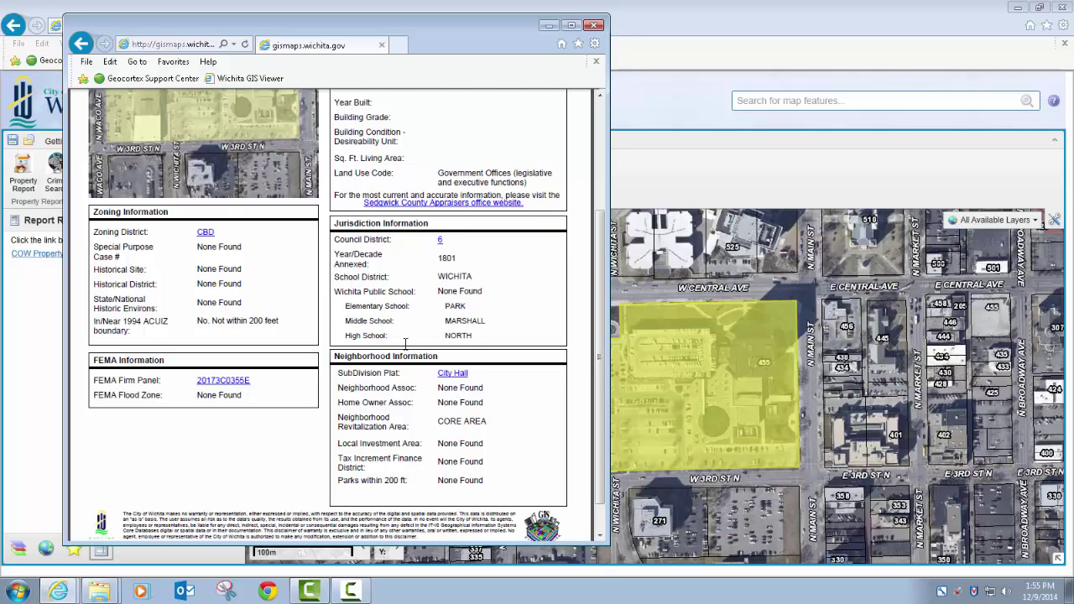
{"action": "scroll", "coordinate": [405, 345], "scroll_direction": "up", "scroll_amount": 1}
{"action": "scroll", "coordinate": [405, 345], "scroll_direction": "up", "scroll_amount": 2}
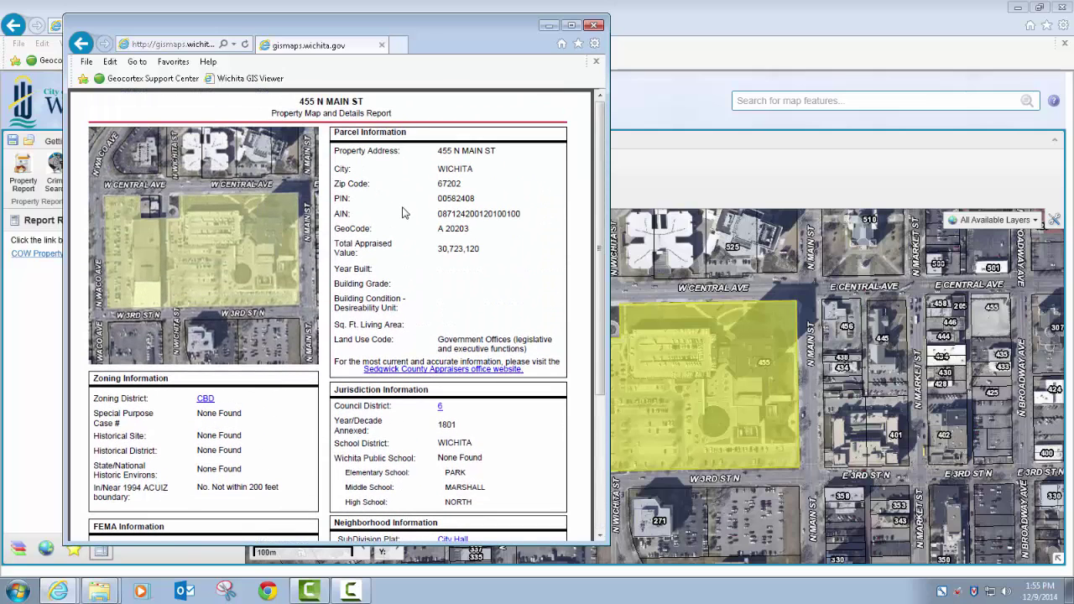
{"action": "left_click", "coordinate": [87, 62]}
{"action": "left_click", "coordinate": [114, 167]}
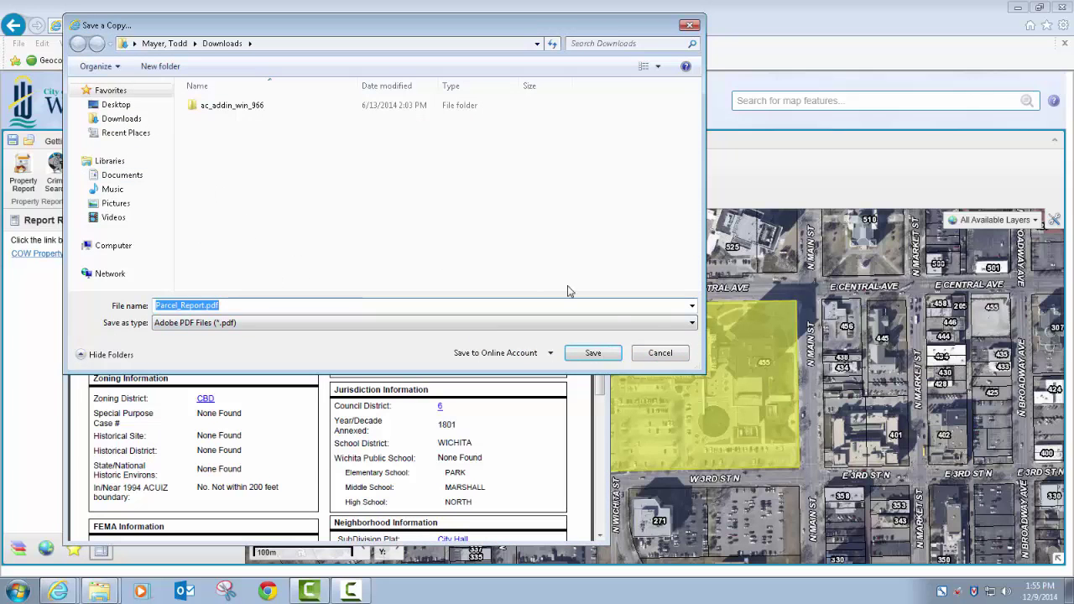
{"action": "left_click", "coordinate": [660, 354]}
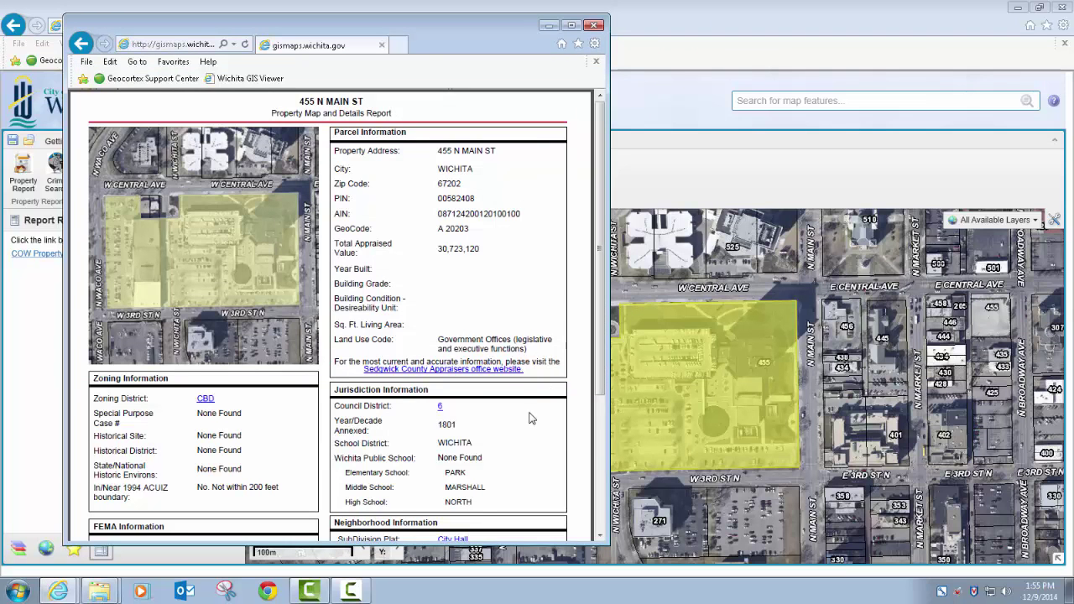
- Read the property report down to the disclaimer and generation date, and return to its beginning
{"action": "scroll", "coordinate": [529, 419], "scroll_direction": "down", "scroll_amount": 5}
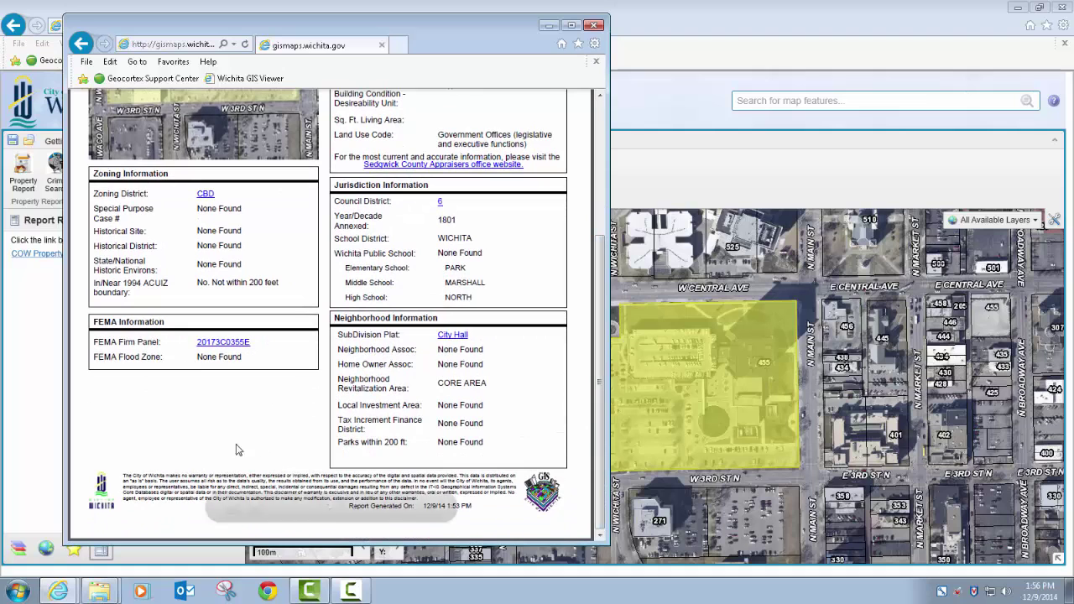
{"action": "scroll", "coordinate": [602, 454], "scroll_direction": "up", "scroll_amount": 1}
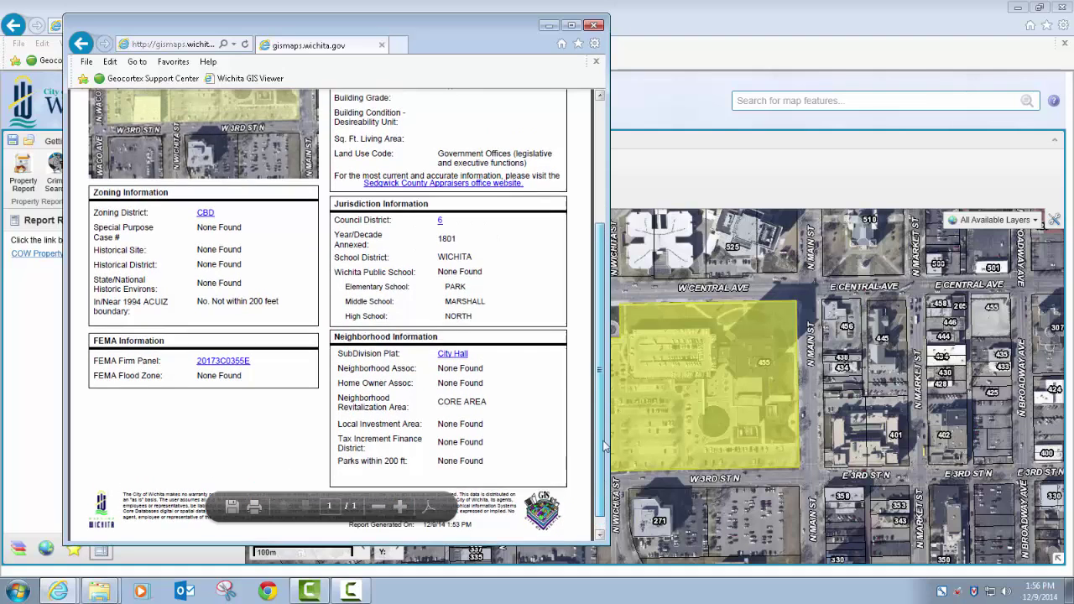
{"action": "scroll", "coordinate": [601, 454], "scroll_direction": "up", "scroll_amount": 5}
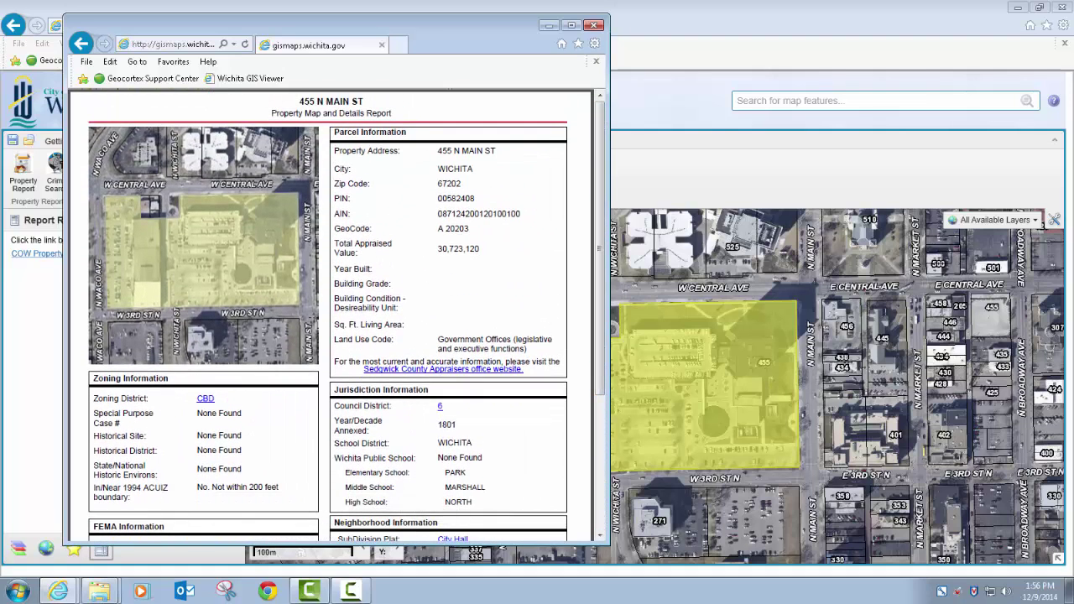
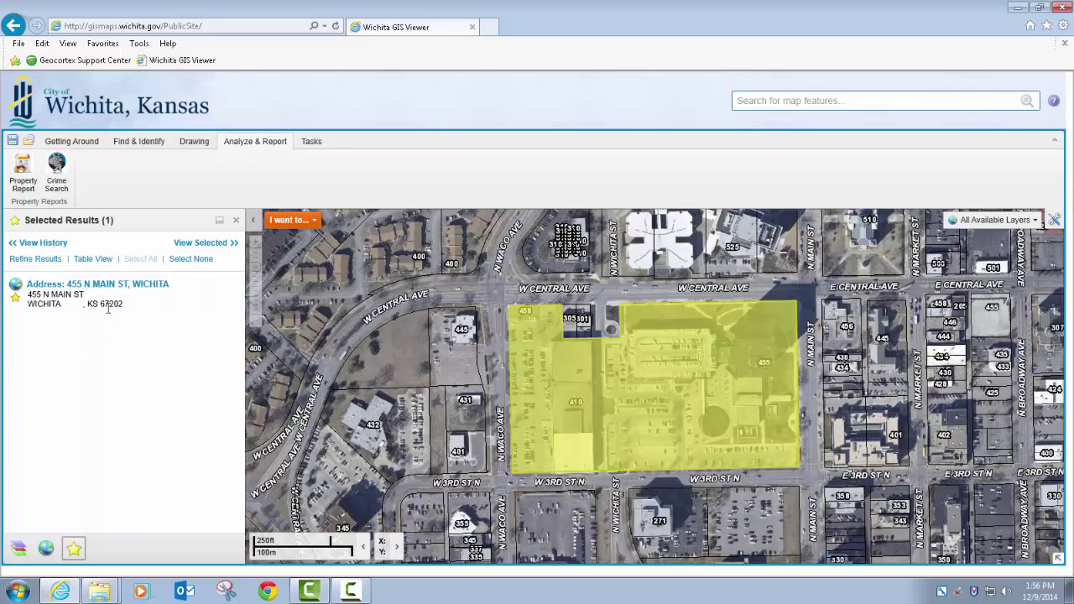
- Close the selected results and address search, and bring back the Map Layers list beside the map
{"action": "left_click", "coordinate": [236, 221]}
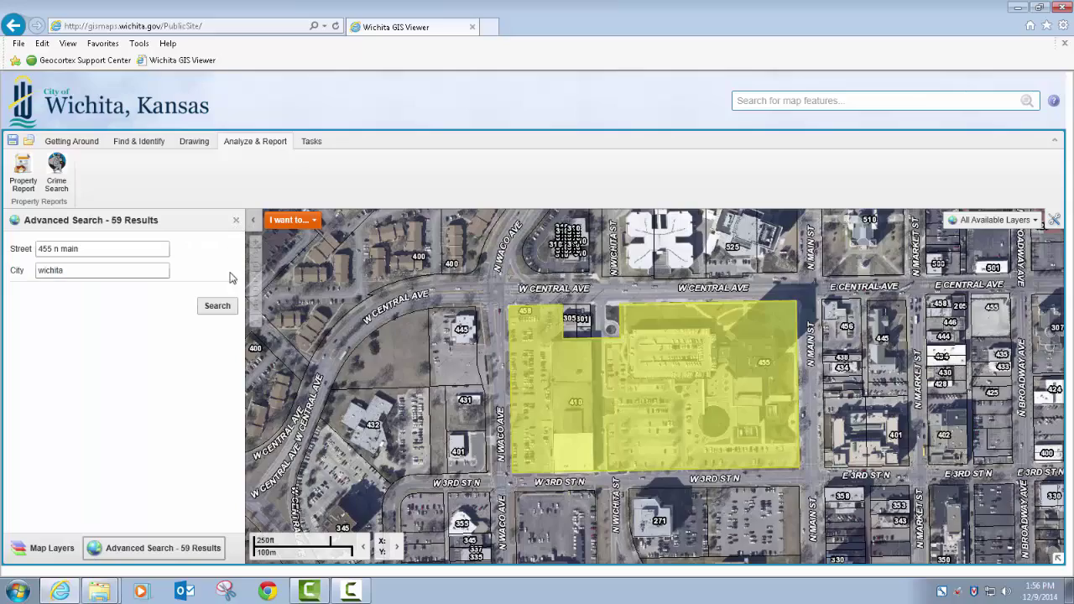
{"action": "left_click", "coordinate": [236, 220]}
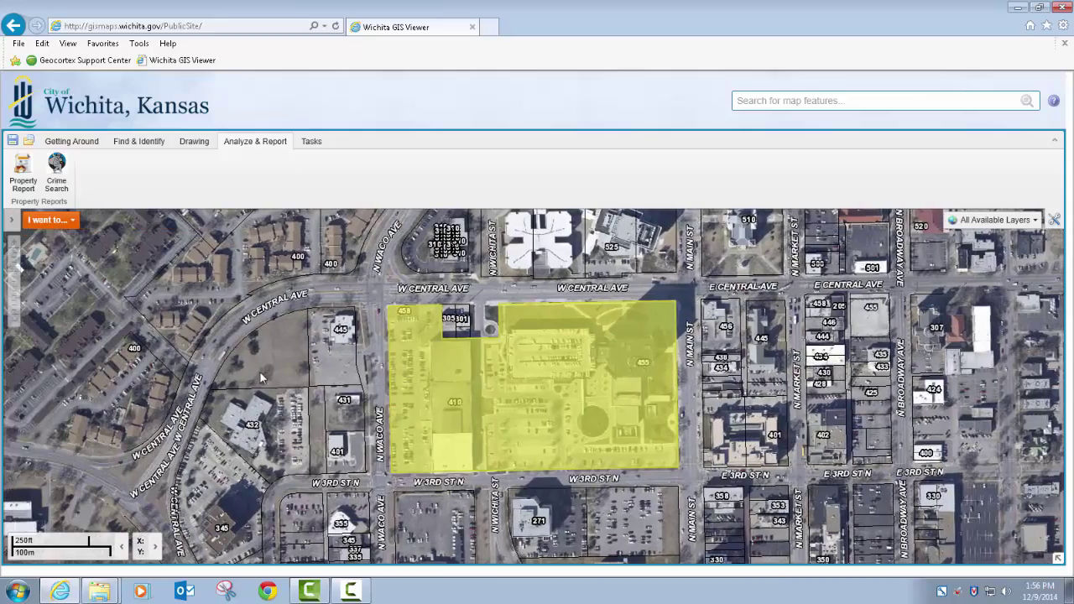
{"action": "right_click", "coordinate": [259, 372]}
{"action": "left_click_drag", "start_coordinate": [236, 379], "coordinate": [383, 406]}
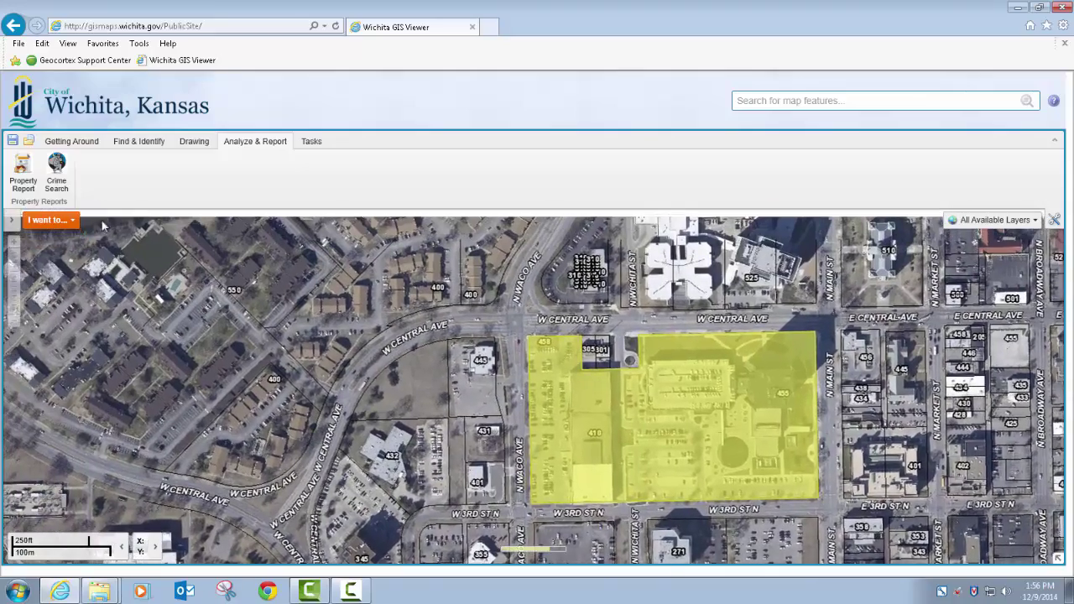
{"action": "left_click", "coordinate": [11, 220]}
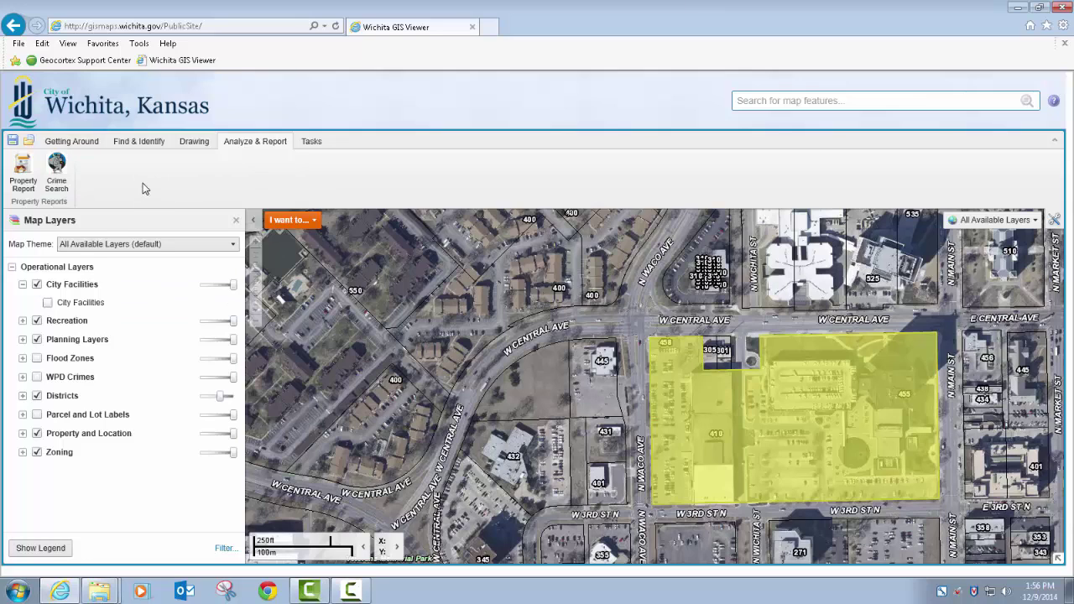
- Try to find a residential address on Golden Hills with Find Address
{"action": "left_click", "coordinate": [82, 141]}
{"action": "left_click", "coordinate": [117, 143]}
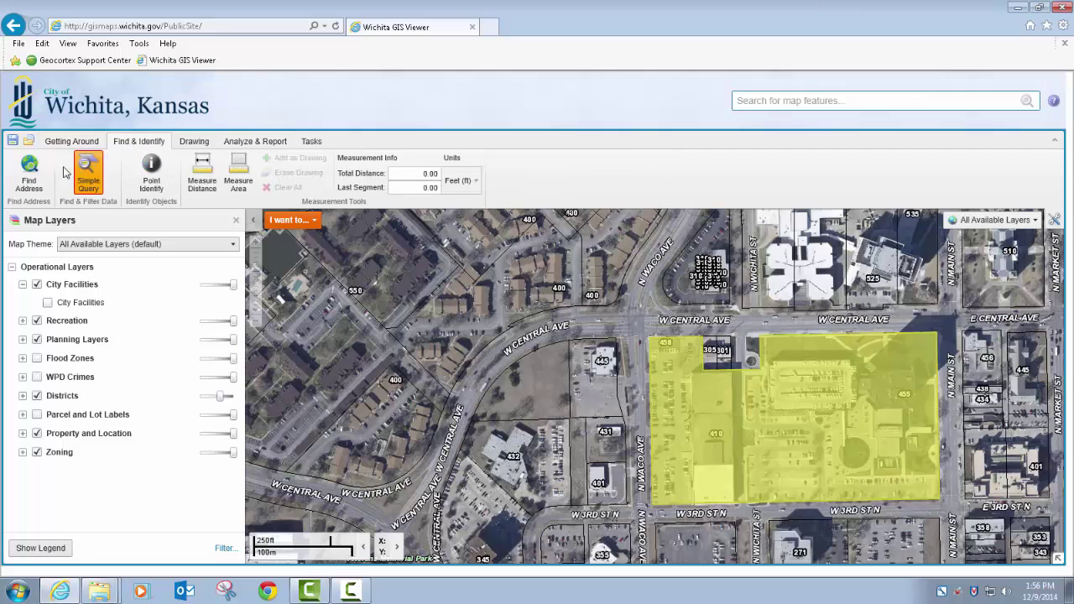
{"action": "left_click", "coordinate": [28, 172]}
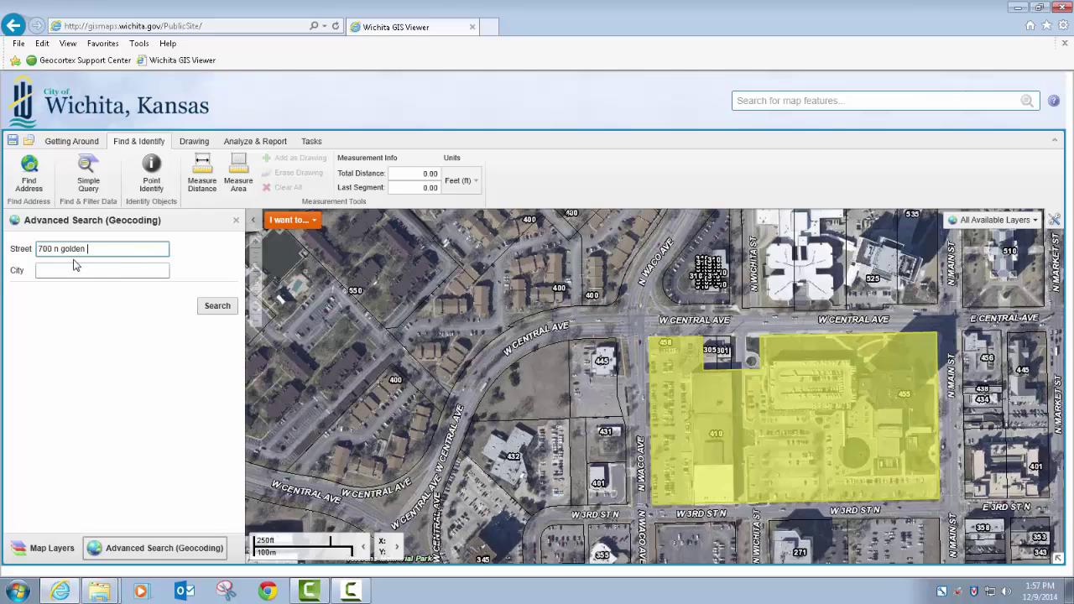
{"action": "key", "text": "Return"}
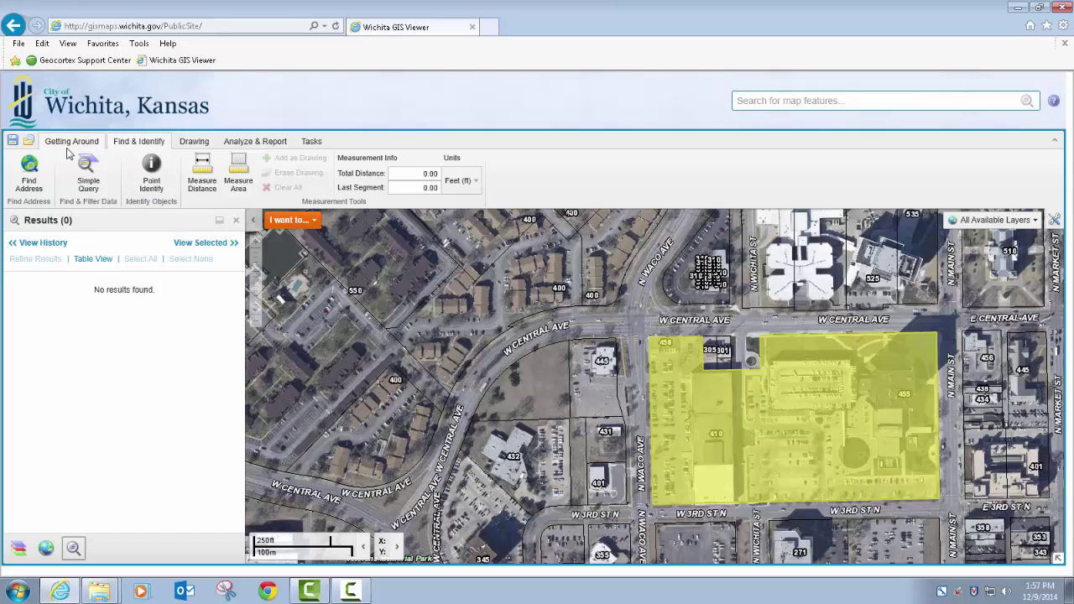
- Search for a different house number on Golden Hills and locate the top match on the map
{"action": "left_click", "coordinate": [29, 175]}
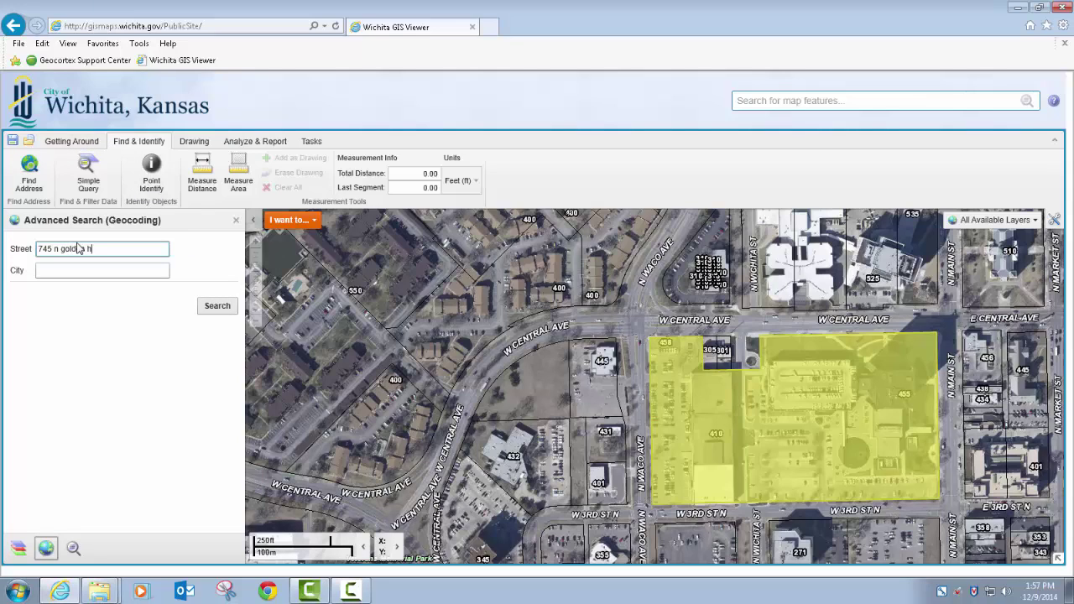
{"action": "key", "text": "Tab"}
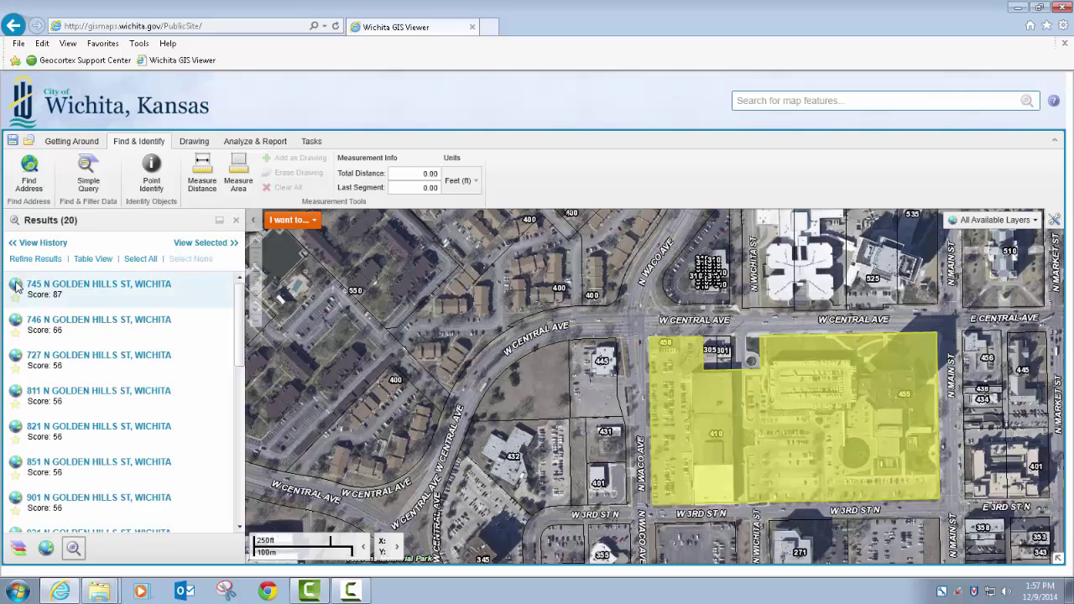
{"action": "left_click", "coordinate": [17, 287]}
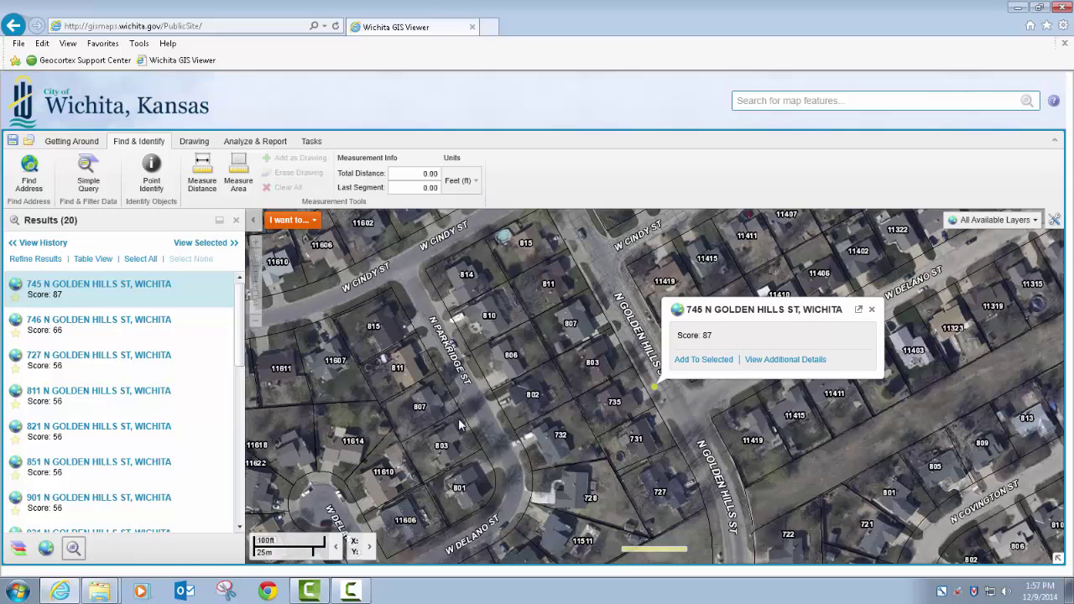
- Turn off the aerial imagery and close the address callout, the search results and the address search form
{"action": "left_click", "coordinate": [871, 310]}
{"action": "right_click", "coordinate": [563, 390]}
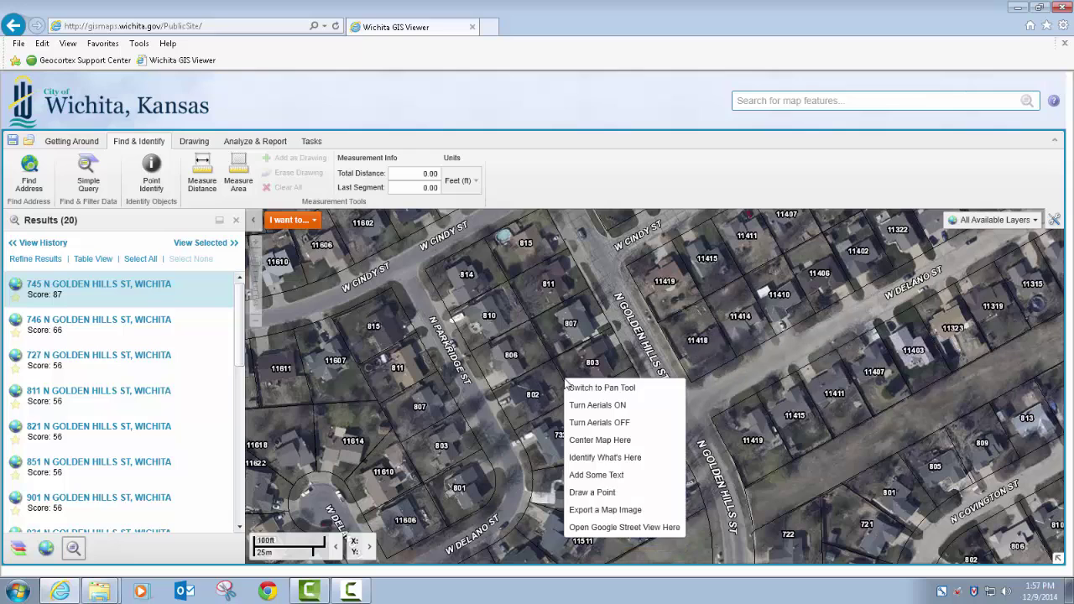
{"action": "left_click", "coordinate": [588, 426]}
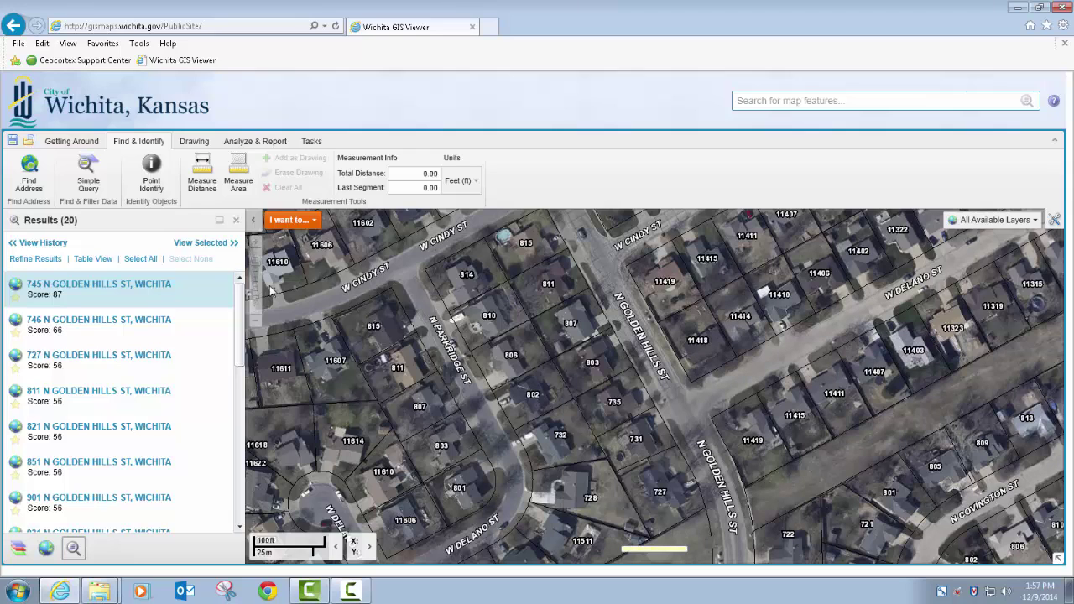
{"action": "left_click", "coordinate": [237, 222]}
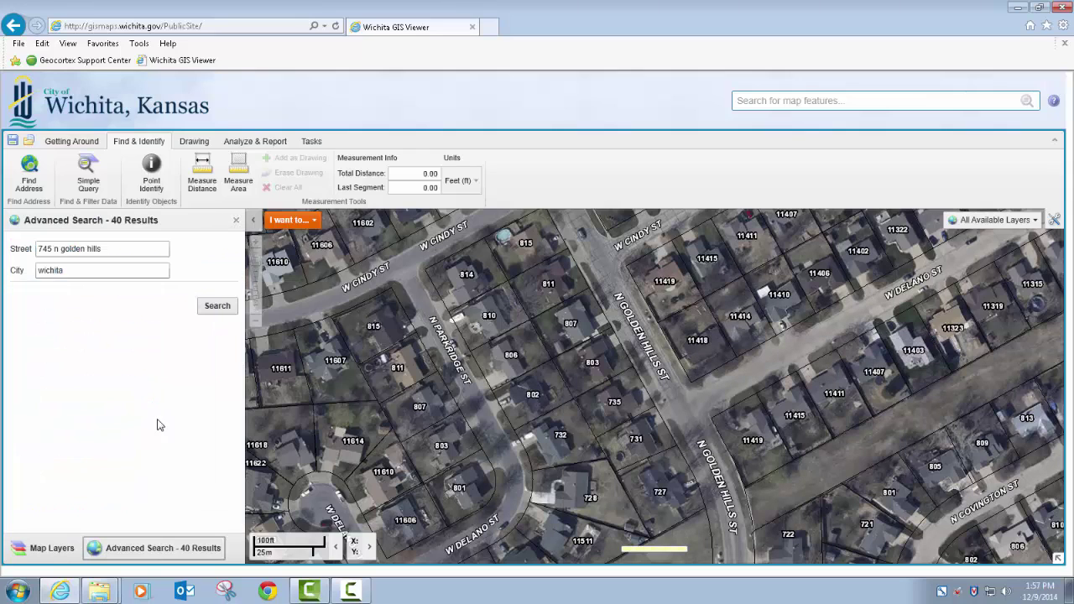
{"action": "left_click", "coordinate": [236, 221]}
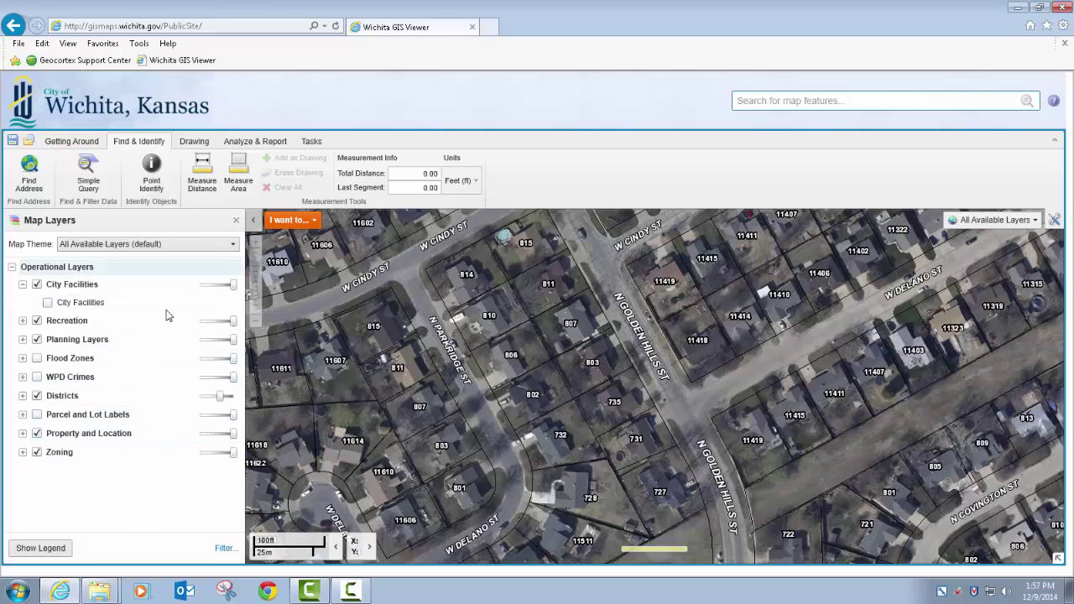
- Switch the map theme to Crime and expand the Recreation, WPD Crimes, and Property and Location layer groups
{"action": "left_click", "coordinate": [266, 143]}
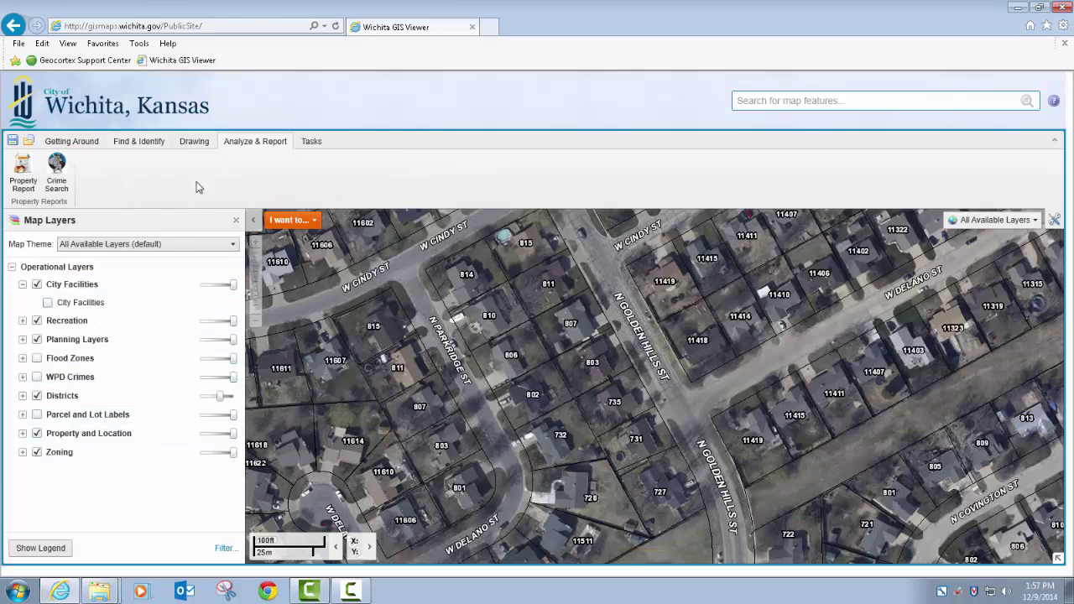
{"action": "left_click", "coordinate": [55, 168]}
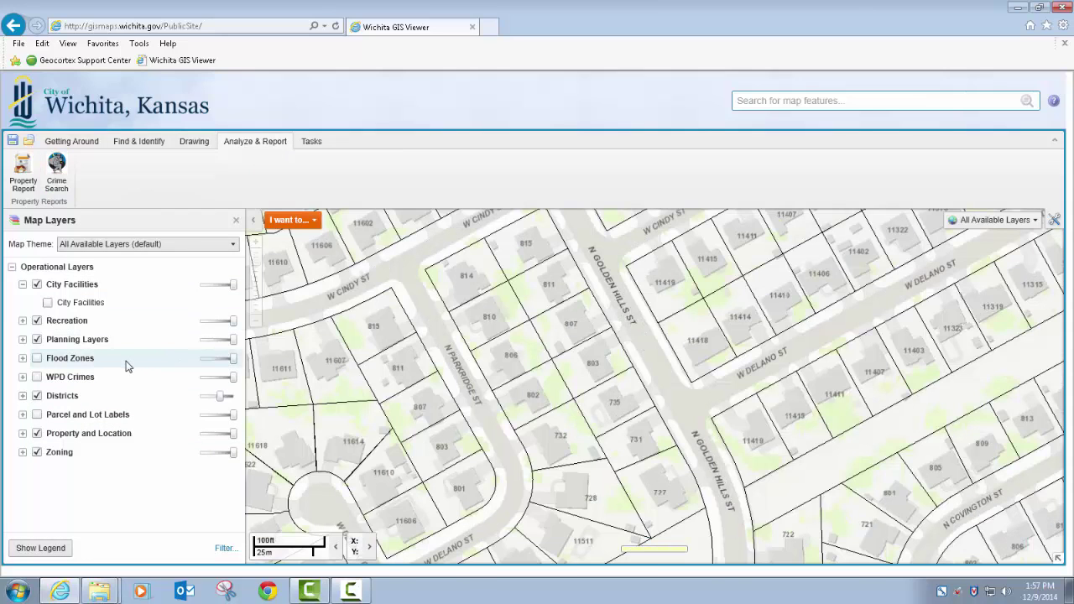
{"action": "left_click", "coordinate": [23, 378]}
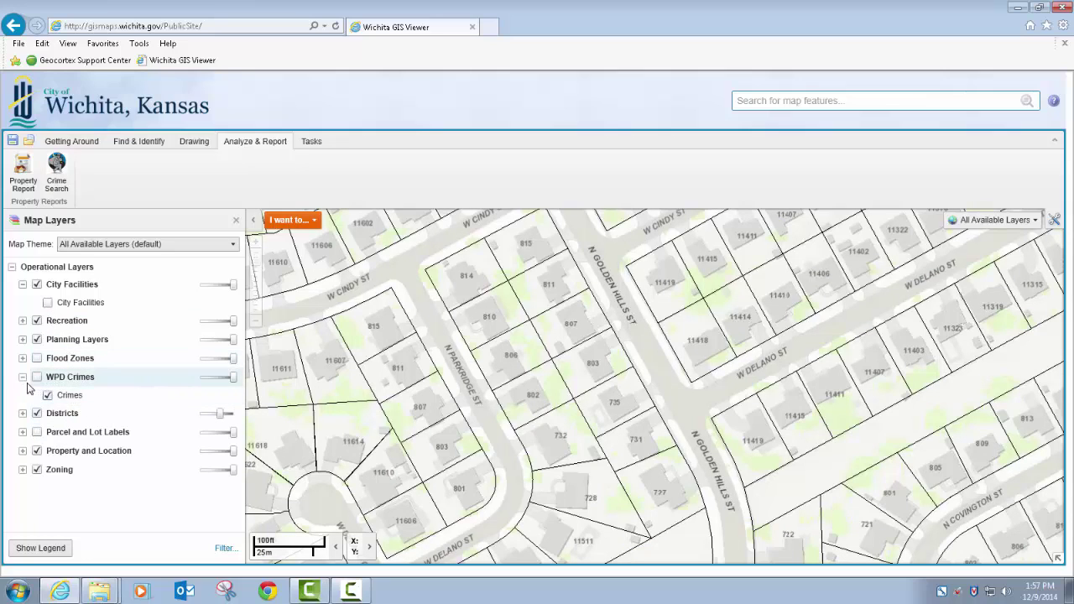
{"action": "left_click", "coordinate": [108, 245]}
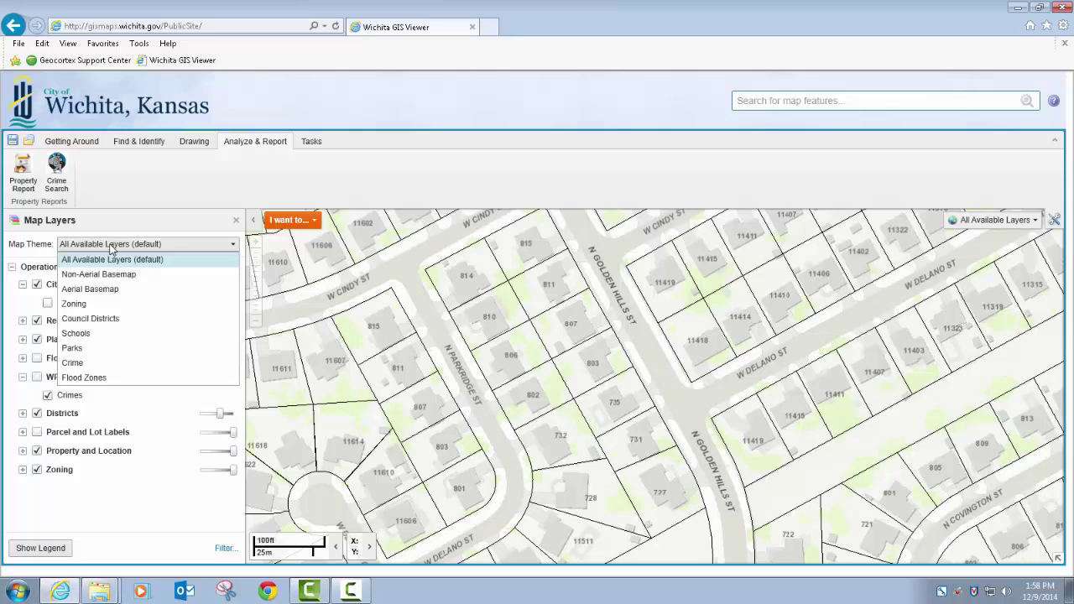
{"action": "left_click", "coordinate": [128, 362]}
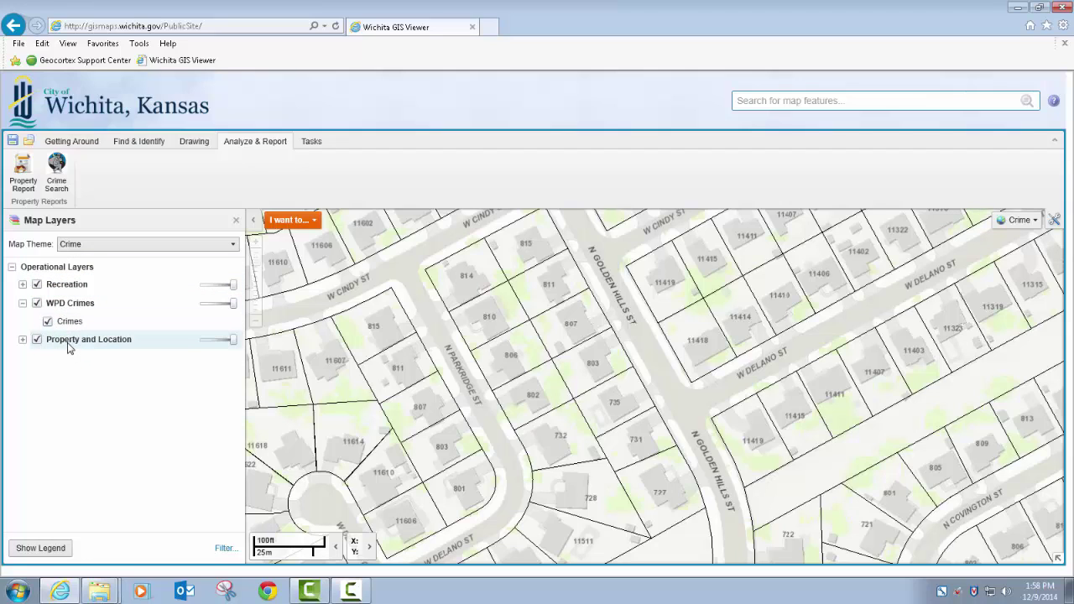
{"action": "left_click", "coordinate": [24, 340]}
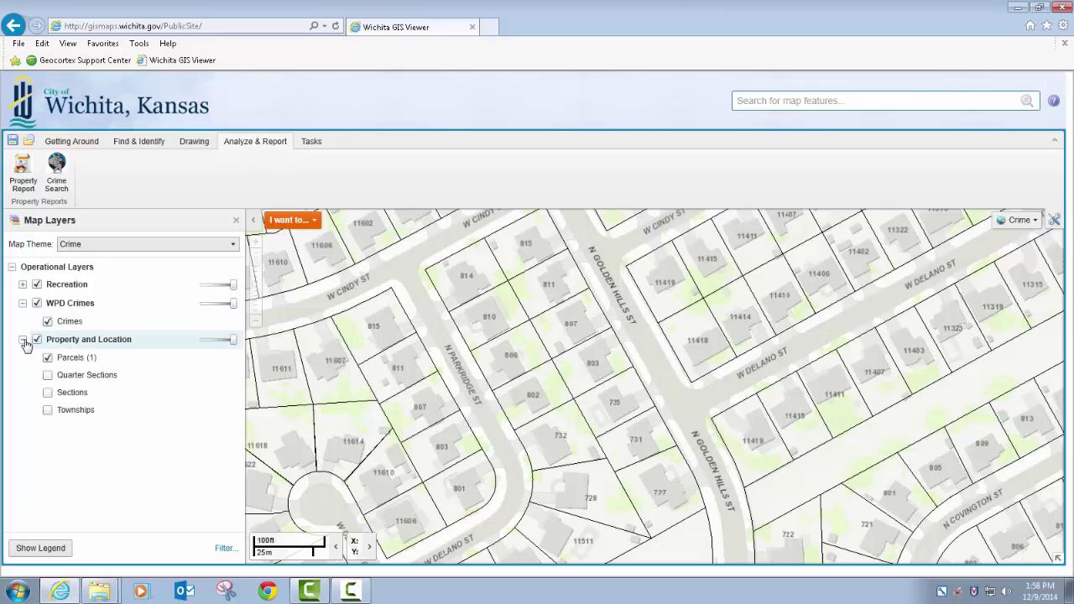
{"action": "left_click", "coordinate": [23, 284]}
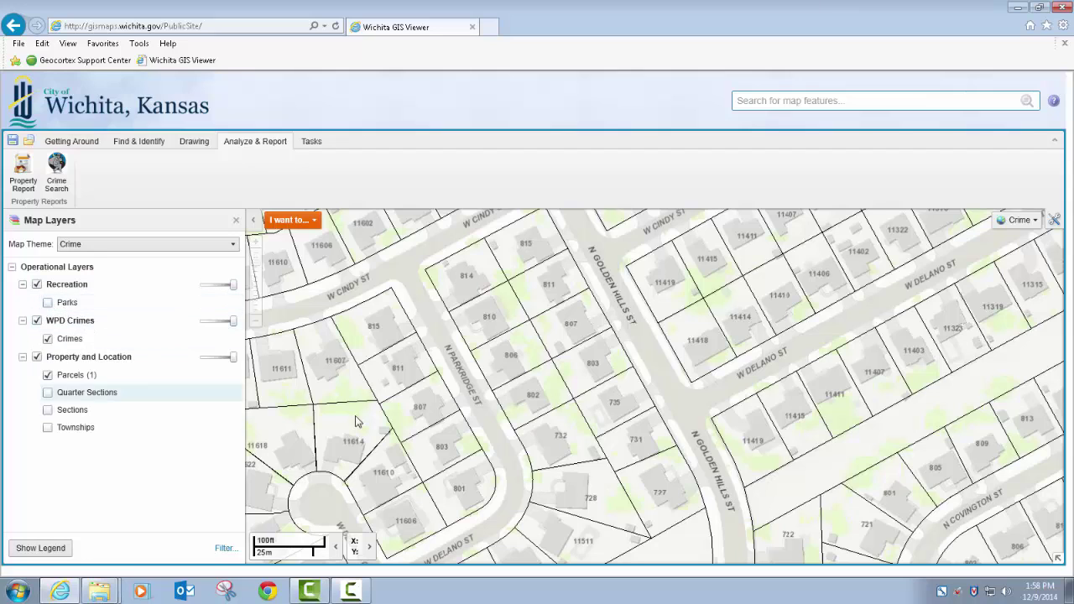
- Examine the crime points along W Central Ave and the Crimes layer's symbols for the crime categories
{"action": "scroll", "coordinate": [537, 444], "scroll_direction": "down", "scroll_amount": 3}
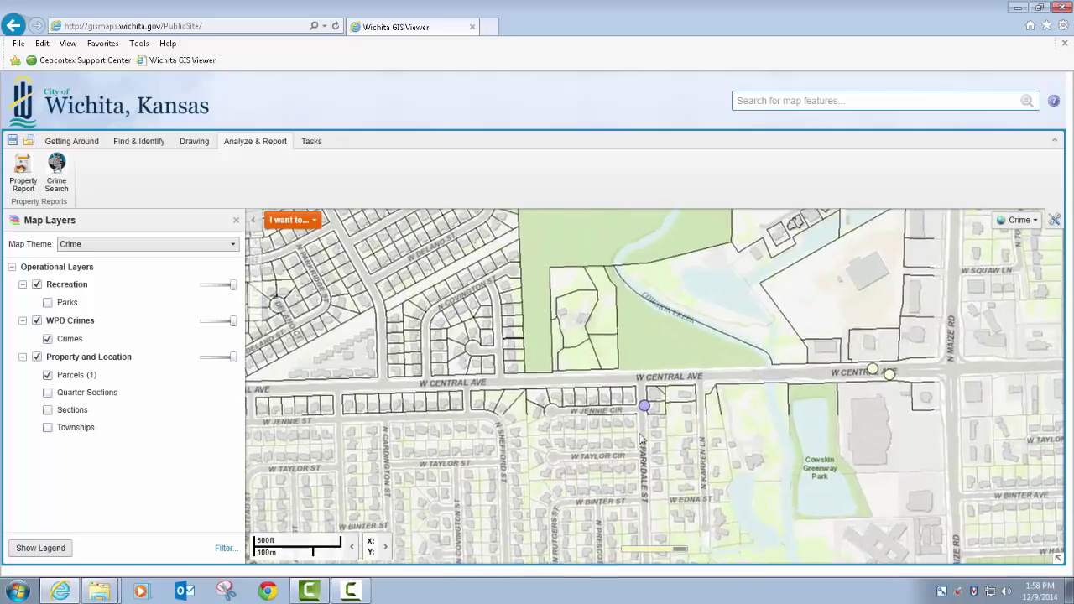
{"action": "left_click_drag", "start_coordinate": [639, 436], "coordinate": [506, 435]}
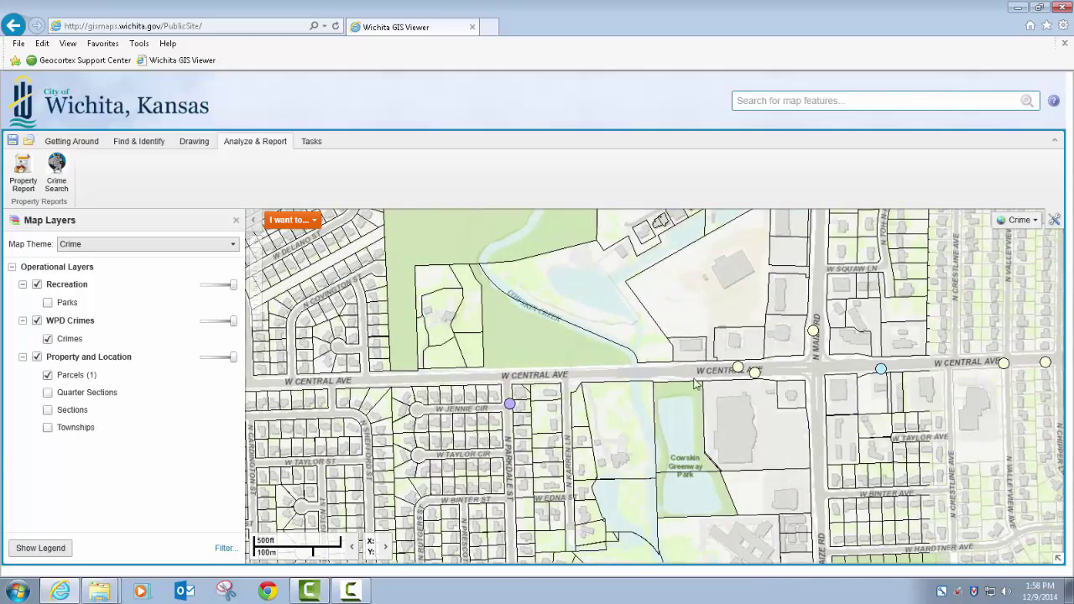
{"action": "left_click_drag", "start_coordinate": [726, 411], "coordinate": [541, 408]}
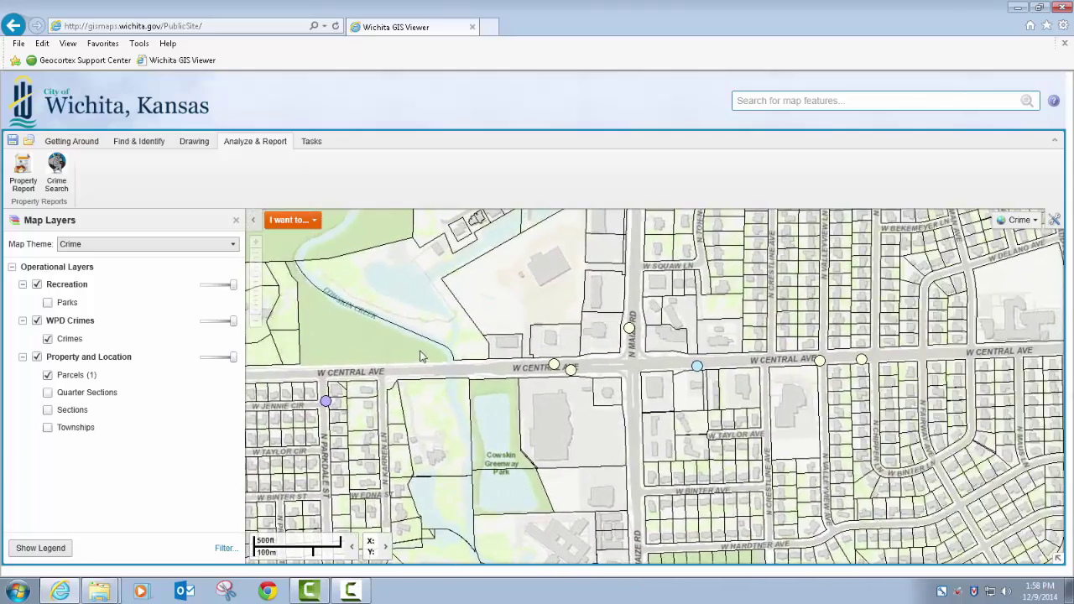
{"action": "left_click_drag", "start_coordinate": [794, 340], "coordinate": [785, 415]}
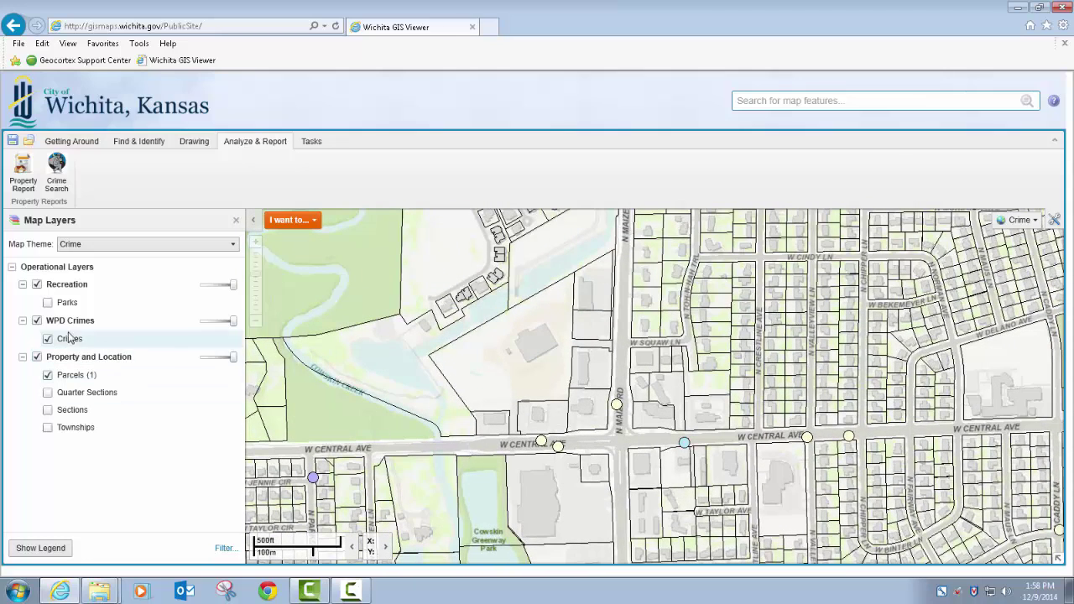
{"action": "left_click", "coordinate": [97, 338]}
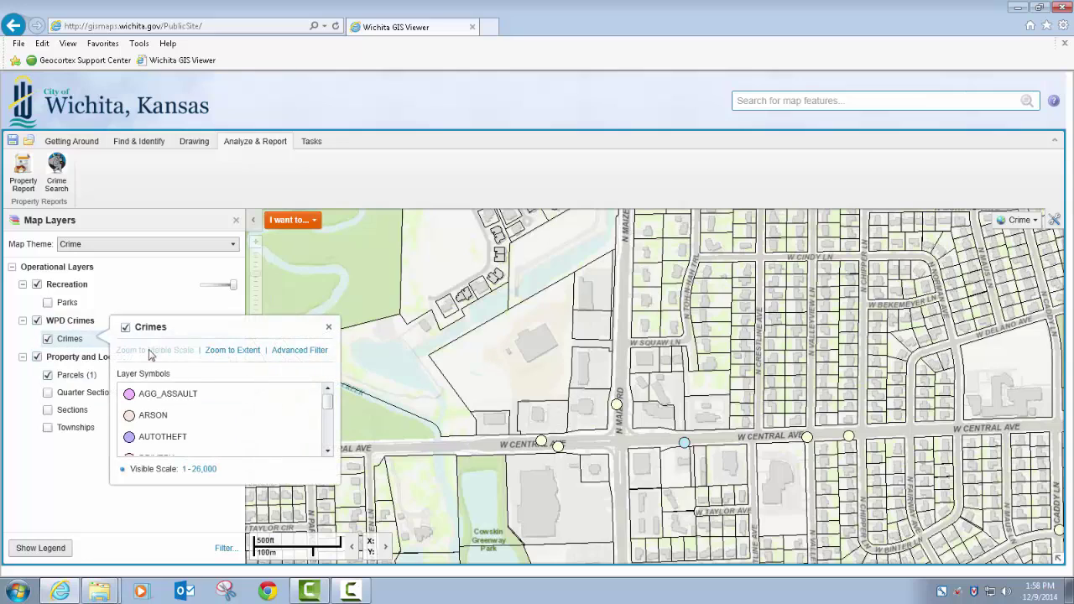
{"action": "mouse_move", "coordinate": [327, 408]}
{"action": "left_mouse_down"}
{"action": "mouse_move", "coordinate": [329, 449]}
{"action": "mouse_move", "coordinate": [333, 404]}
{"action": "left_mouse_up"}
{"action": "left_click", "coordinate": [329, 328]}
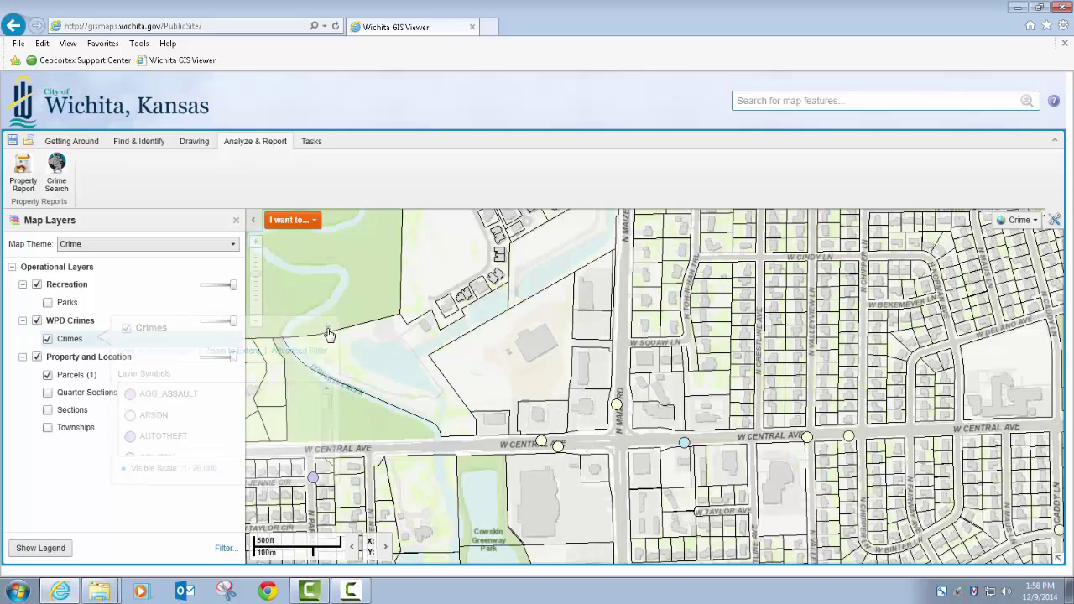
- Use Point Identify on the crime points at N Peterson Ave and at the corner of N Westlink Ave and N Wood Ln
{"action": "left_click_drag", "start_coordinate": [764, 478], "coordinate": [369, 446]}
{"action": "left_click_drag", "start_coordinate": [663, 382], "coordinate": [689, 333]}
{"action": "left_click_drag", "start_coordinate": [642, 504], "coordinate": [668, 360]}
{"action": "left_click", "coordinate": [128, 144]}
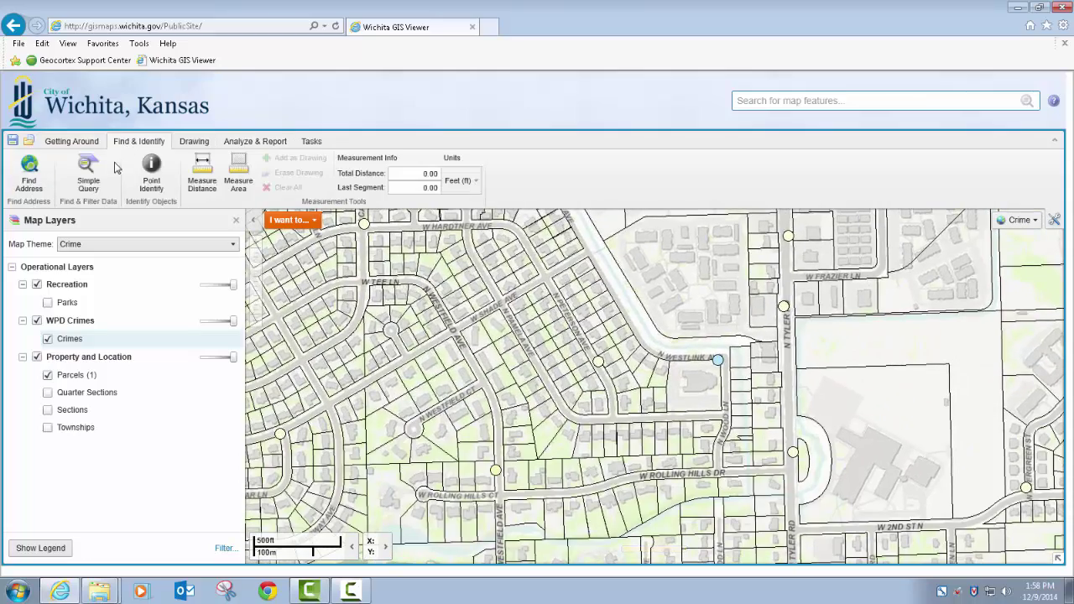
{"action": "left_click", "coordinate": [146, 173]}
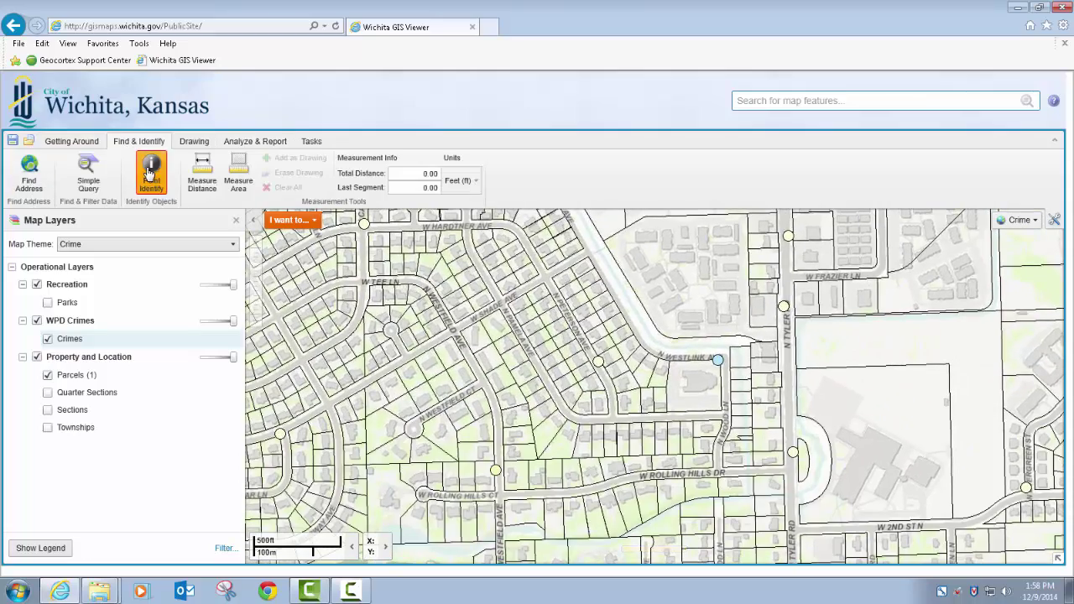
{"action": "left_click", "coordinate": [599, 363]}
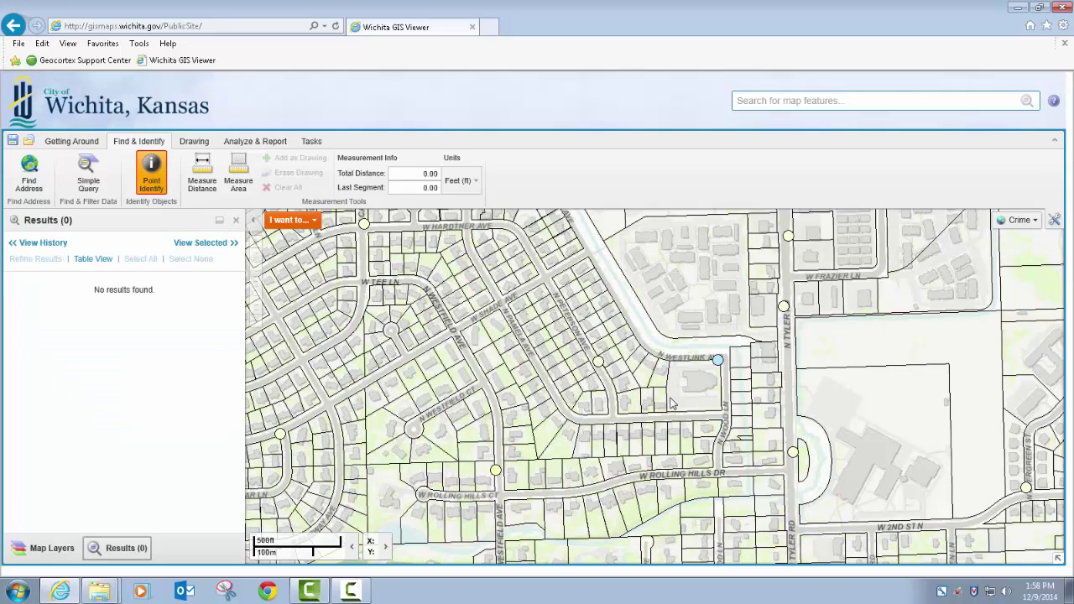
{"action": "left_click", "coordinate": [718, 362]}
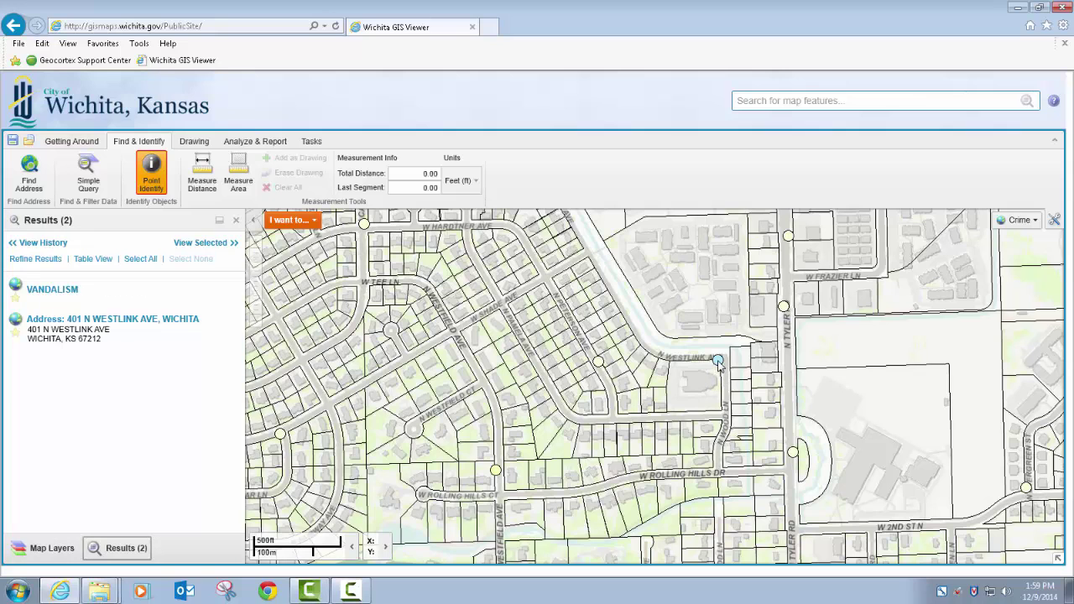
- Read the VANDALISM result's full record in a table beneath the map, and close its callout and the results
{"action": "left_click", "coordinate": [99, 301]}
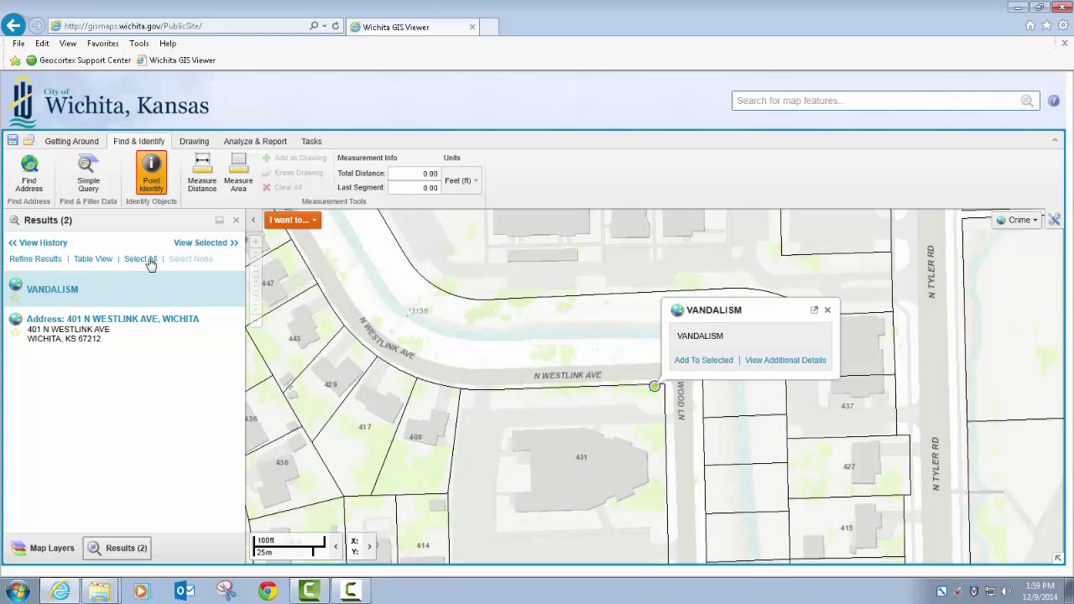
{"action": "left_click", "coordinate": [94, 260]}
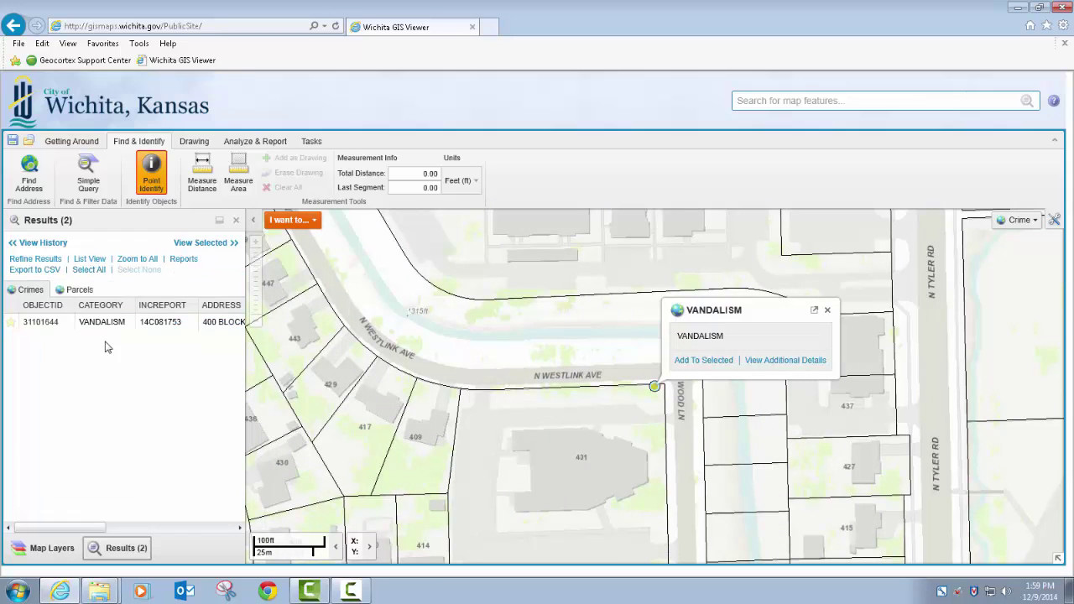
{"action": "left_click", "coordinate": [220, 220]}
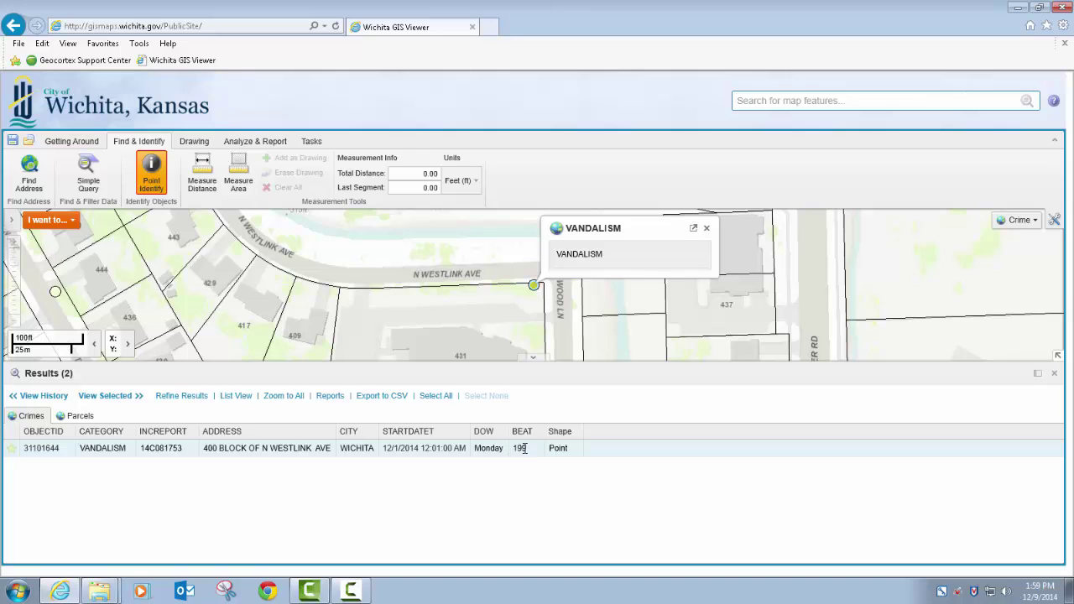
{"action": "left_click", "coordinate": [707, 230]}
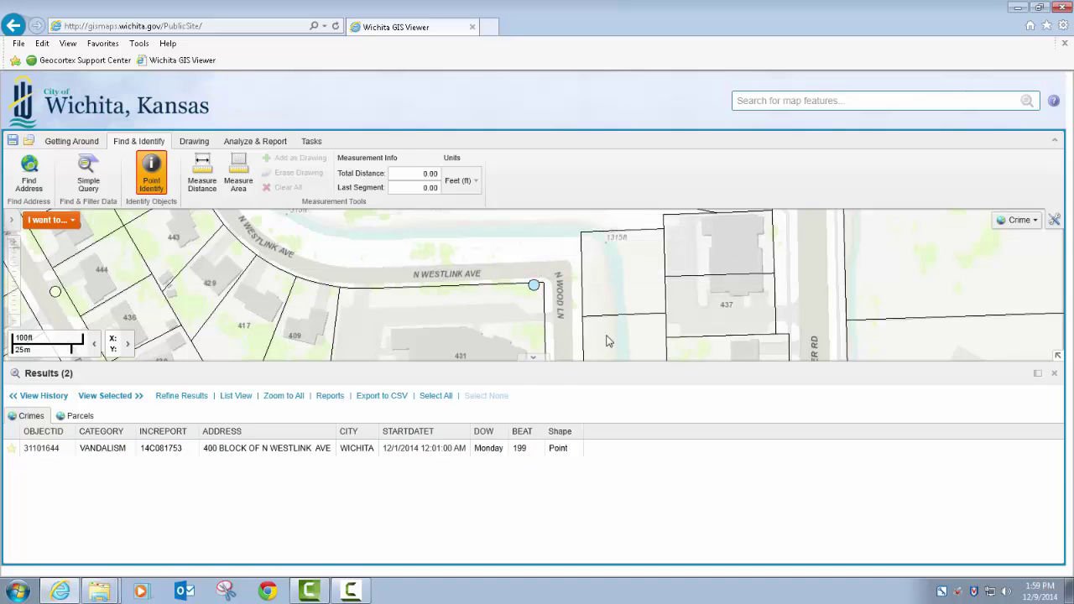
{"action": "left_click", "coordinate": [1055, 373]}
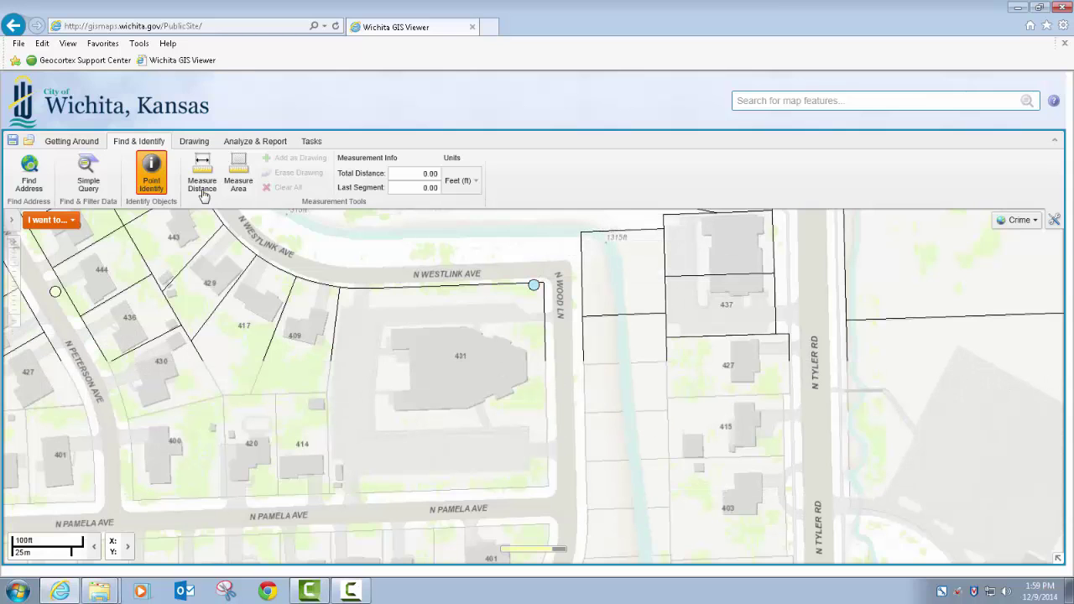
- Switch to the Pan tool and bring the crime point on W Birch Ln, west of Redbarn Park, into close view
{"action": "left_click", "coordinate": [250, 143]}
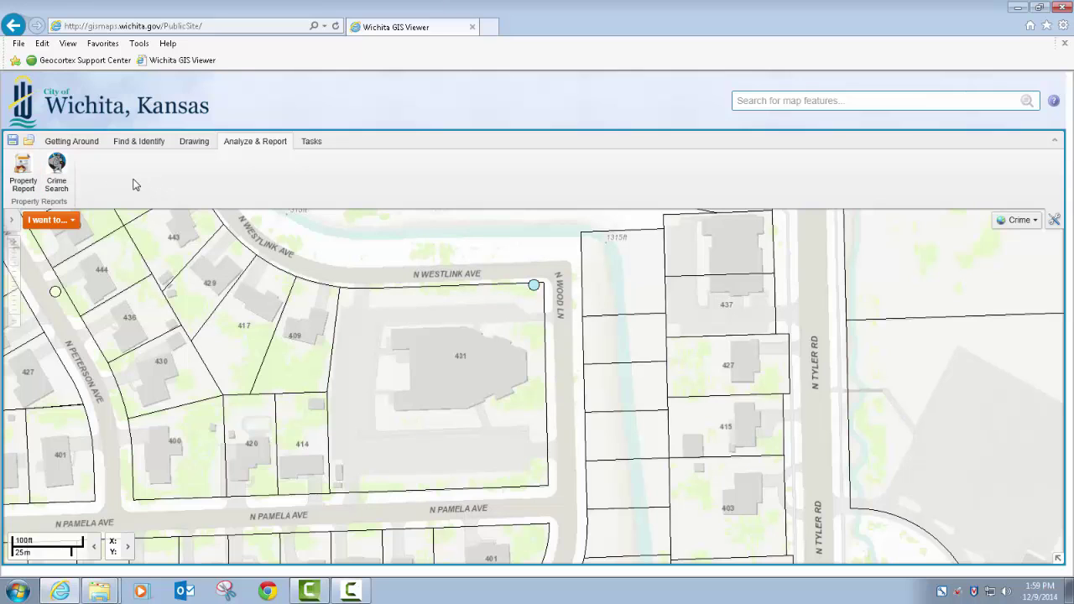
{"action": "right_click", "coordinate": [526, 328]}
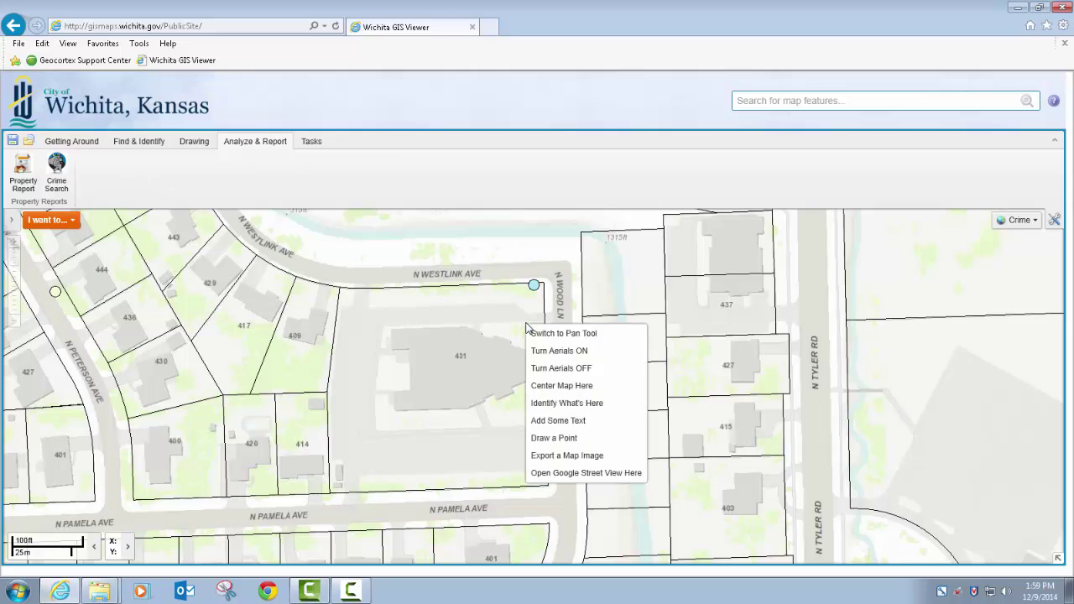
{"action": "left_click", "coordinate": [534, 337]}
{"action": "scroll", "coordinate": [564, 385], "scroll_direction": "down", "scroll_amount": 4}
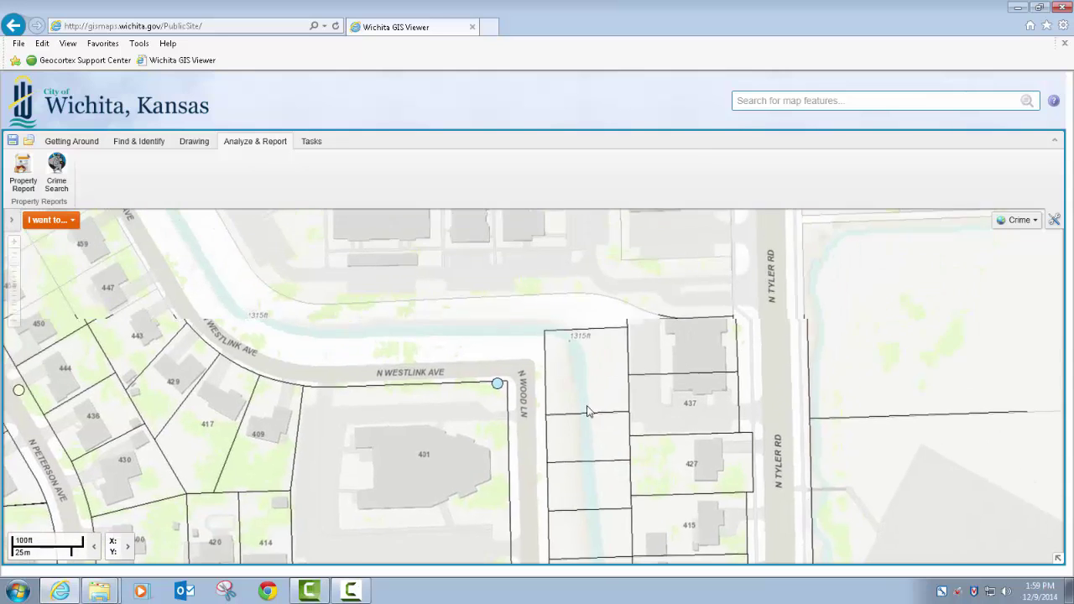
{"action": "scroll", "coordinate": [562, 377], "scroll_direction": "down", "scroll_amount": 3}
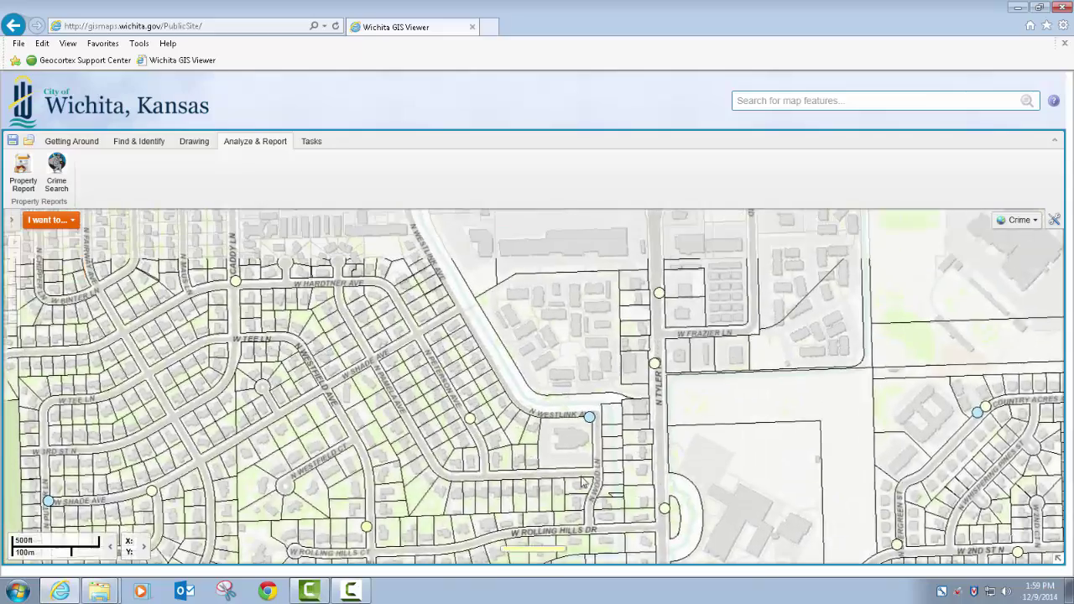
{"action": "key", "text": "Up"}
{"action": "key", "text": "Right"}
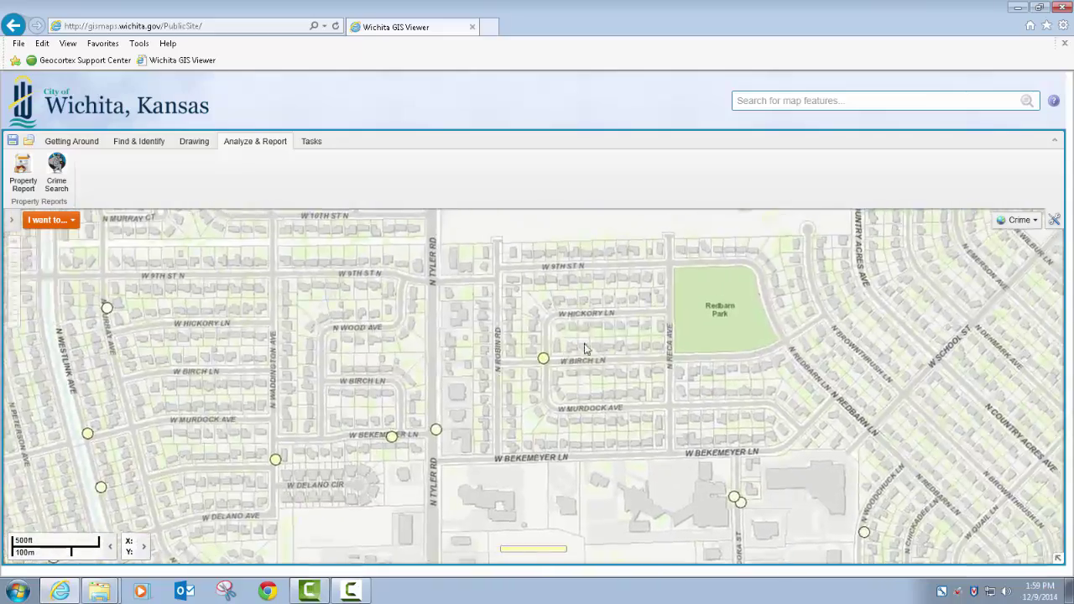
{"action": "key", "text": "Up"}
{"action": "scroll", "coordinate": [547, 442], "scroll_direction": "up", "scroll_amount": 3}
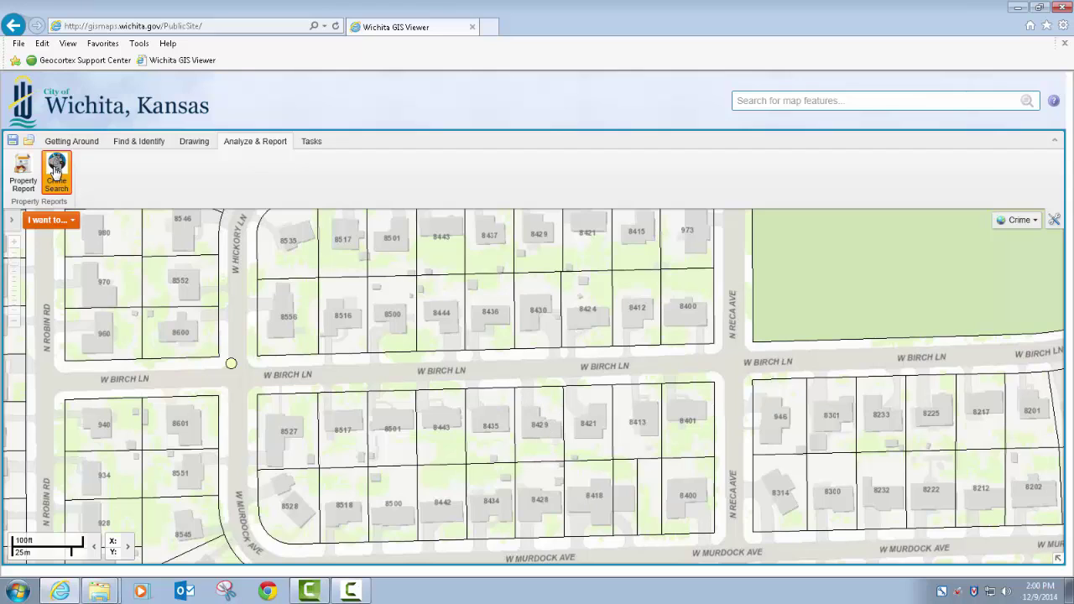
- Open the Crime Search, go through the boundary options from City Council to Zipcode, and settle on Location by Point
{"action": "left_click", "coordinate": [56, 172]}
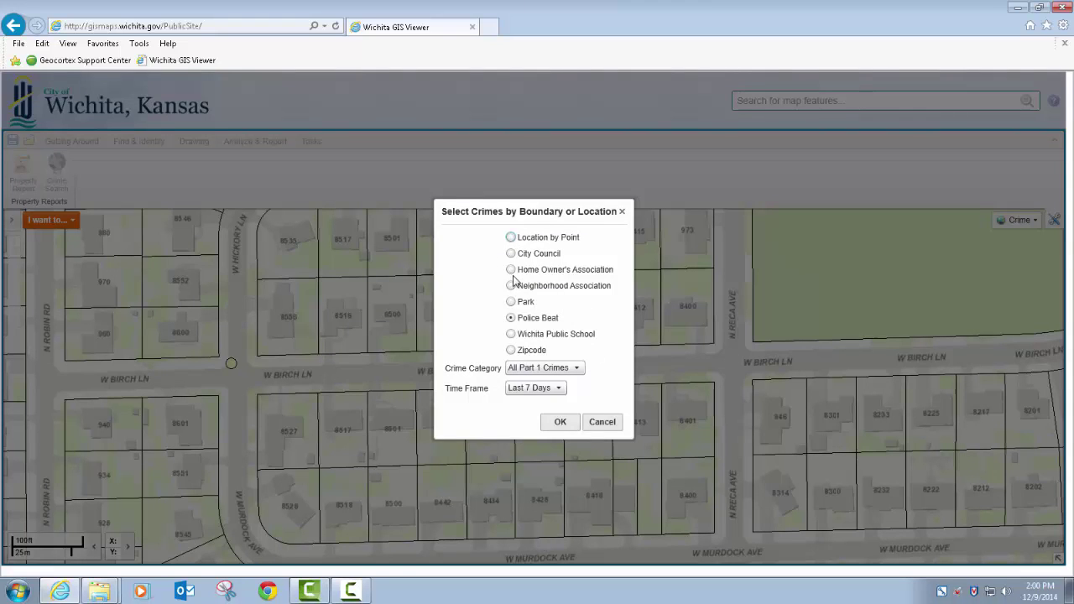
{"action": "left_click_drag", "start_coordinate": [528, 216], "coordinate": [294, 255]}
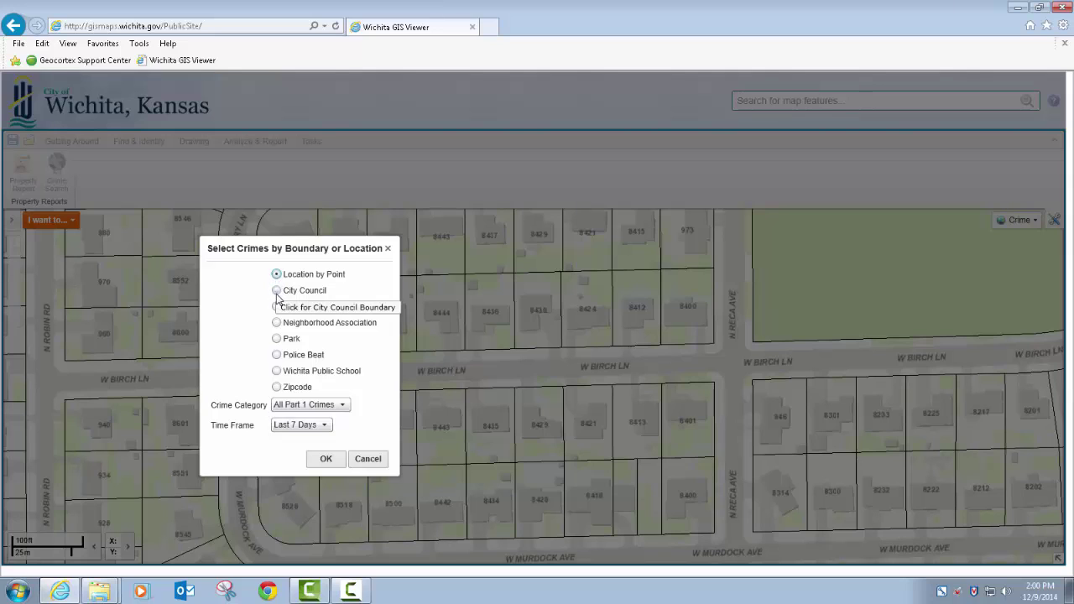
{"action": "left_click", "coordinate": [277, 291]}
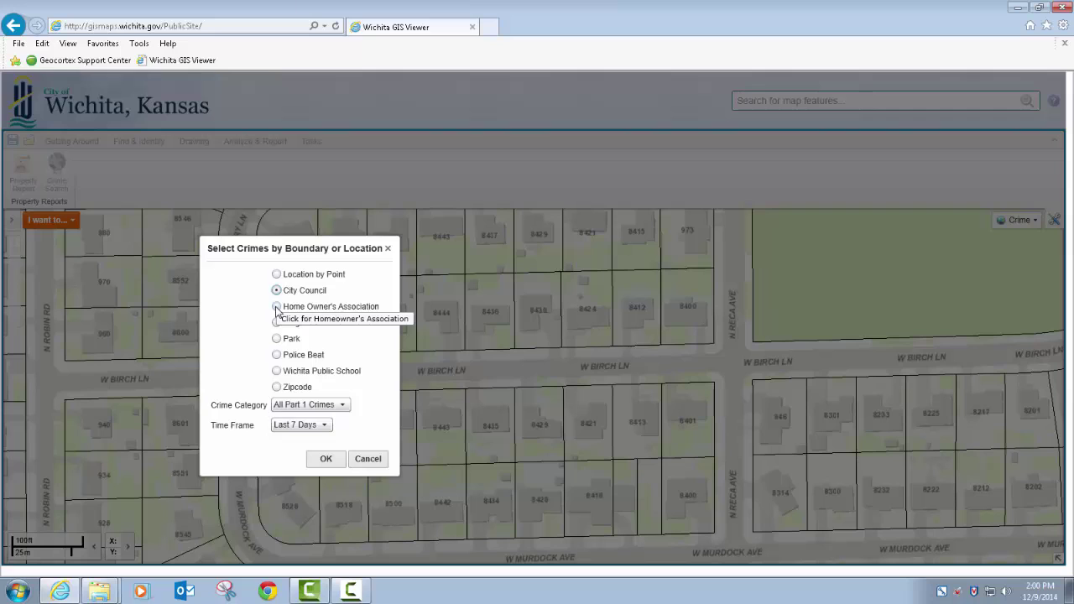
{"action": "left_click", "coordinate": [277, 308]}
{"action": "left_click", "coordinate": [277, 324]}
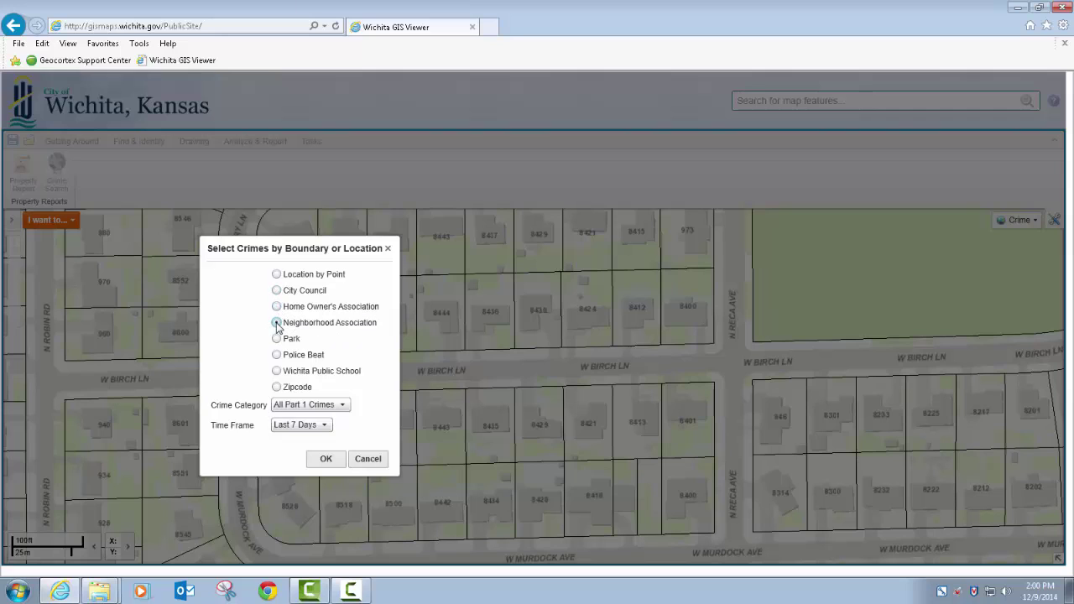
{"action": "left_click", "coordinate": [278, 340]}
{"action": "left_click", "coordinate": [277, 356]}
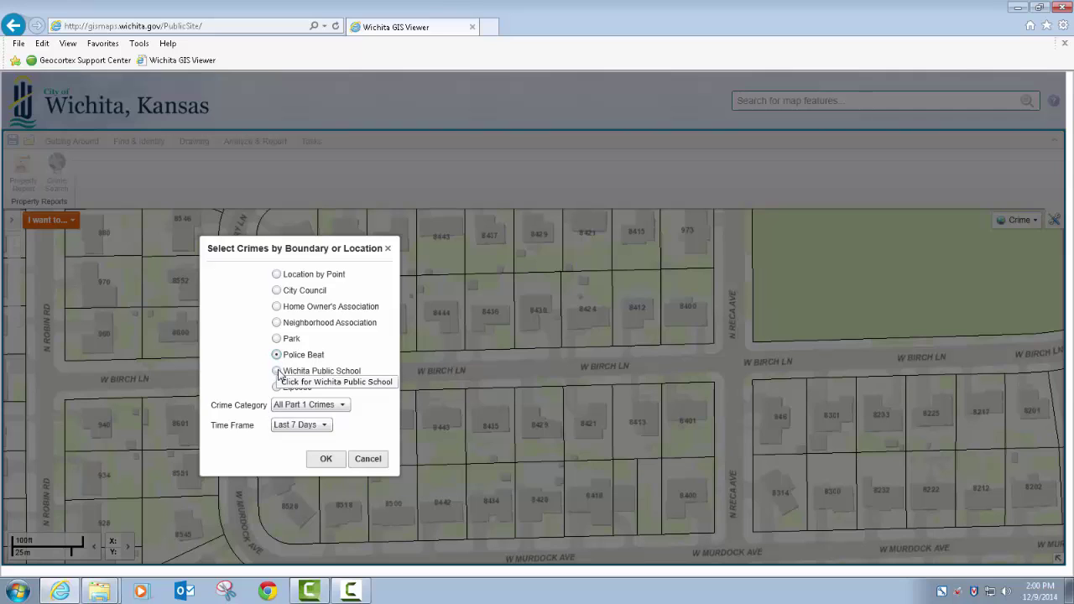
{"action": "left_click", "coordinate": [277, 371]}
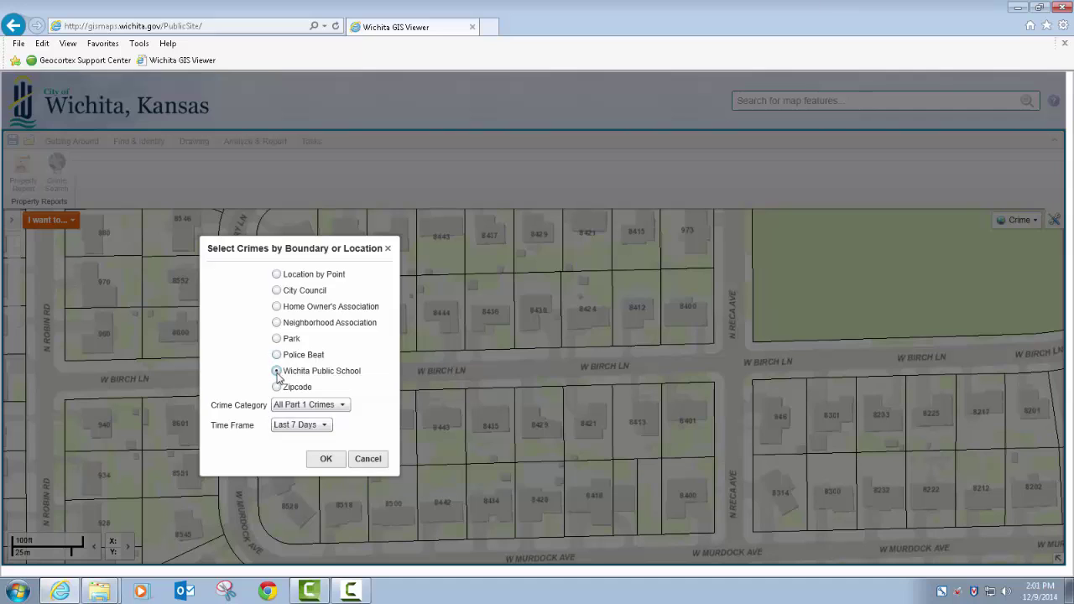
{"action": "left_click", "coordinate": [277, 388]}
{"action": "left_click", "coordinate": [277, 277]}
- Set the crime category to All Part 1 Crimes and the time frame to Last 30 Days, and submit the search criteria
{"action": "left_click", "coordinate": [343, 406]}
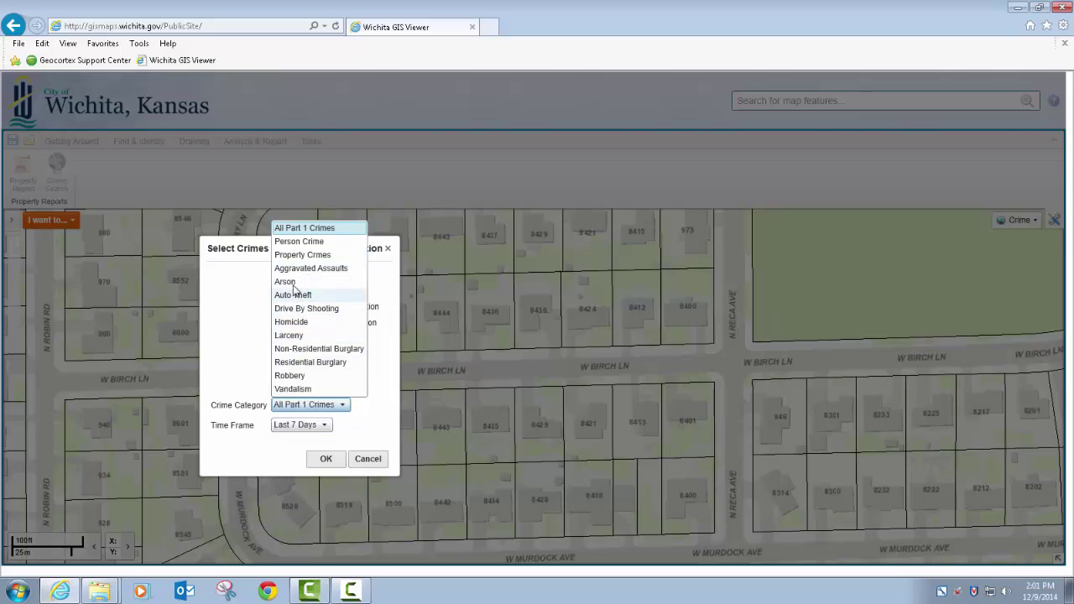
{"action": "left_click", "coordinate": [301, 232]}
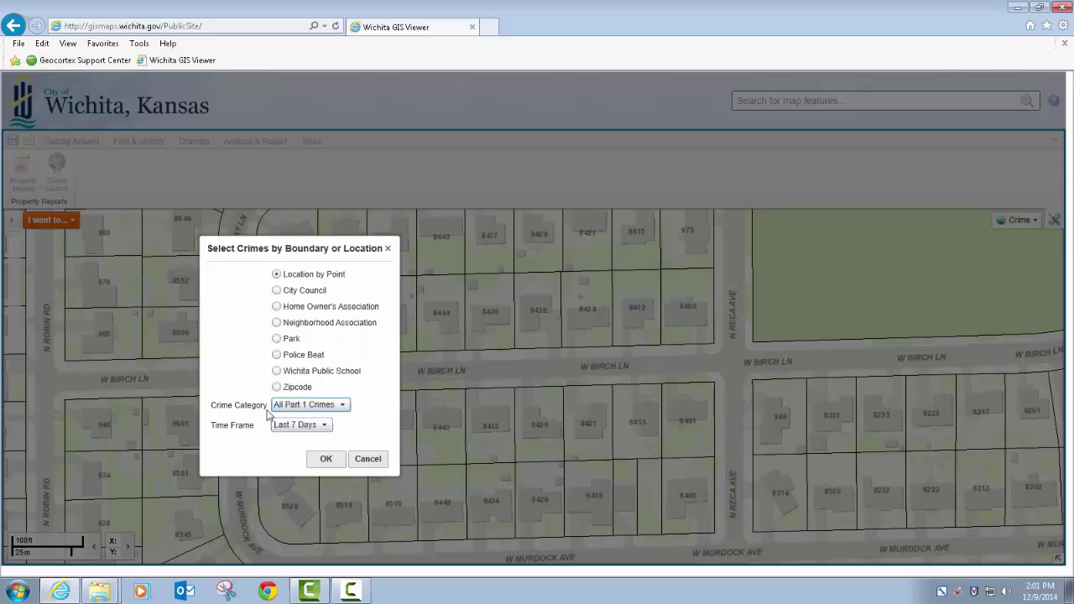
{"action": "left_click", "coordinate": [326, 426]}
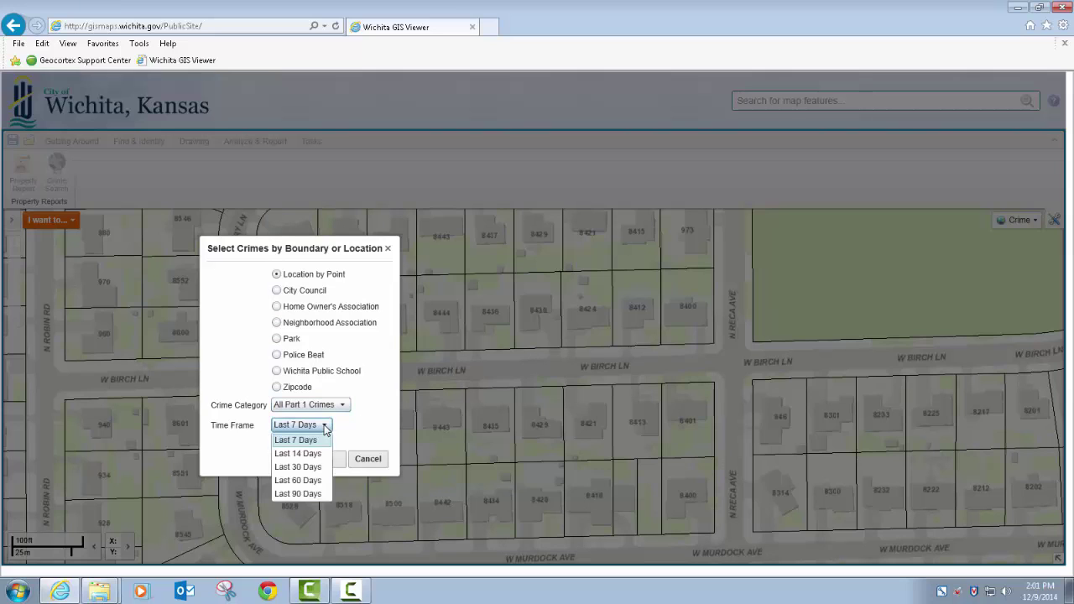
{"action": "left_click", "coordinate": [312, 468]}
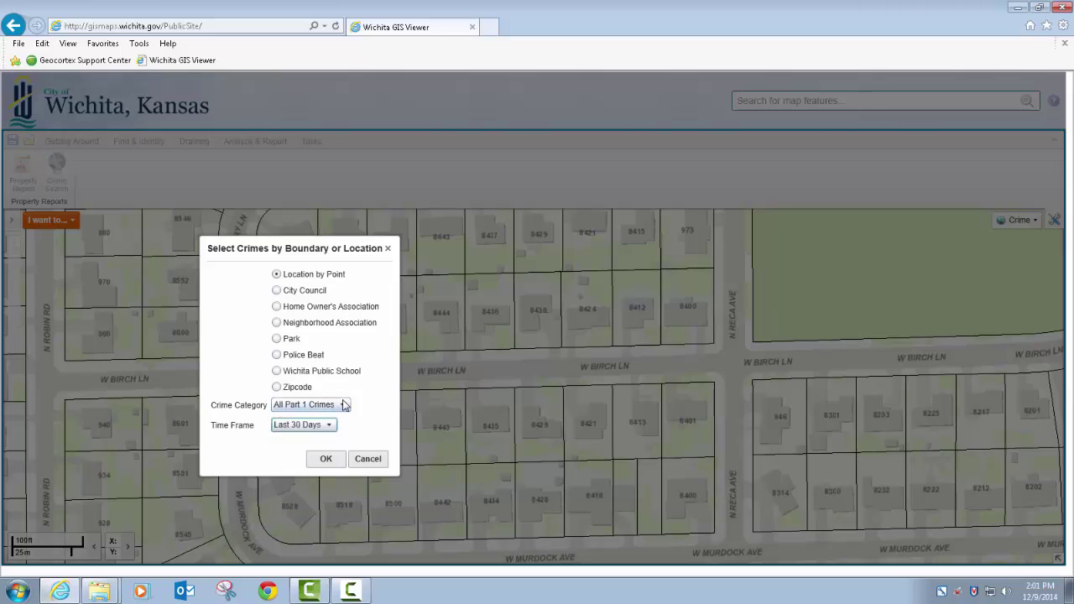
{"action": "left_click", "coordinate": [327, 460]}
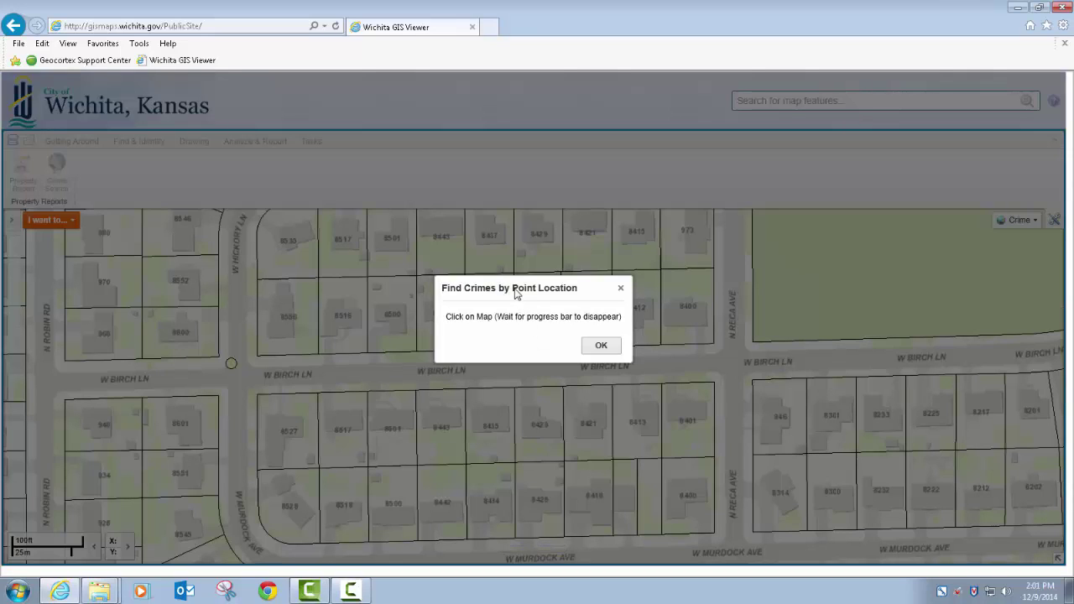
- Place the search point on a house south of W Birch Ln, west of N Reca Ave, and search with a 1/4 Mile buffer
{"action": "left_click_drag", "start_coordinate": [518, 290], "coordinate": [252, 291]}
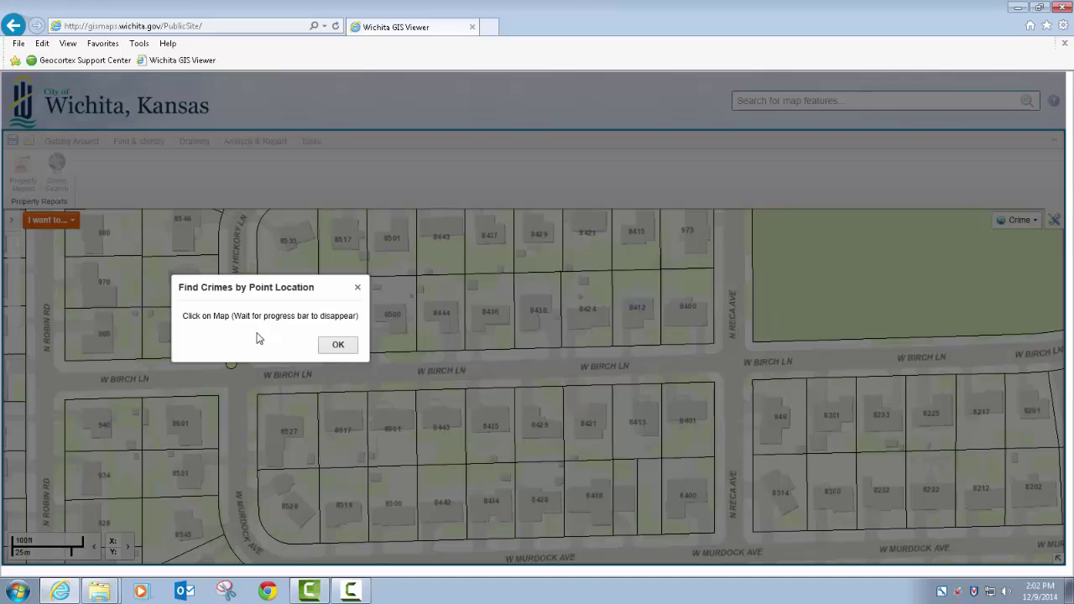
{"action": "left_click", "coordinate": [346, 346]}
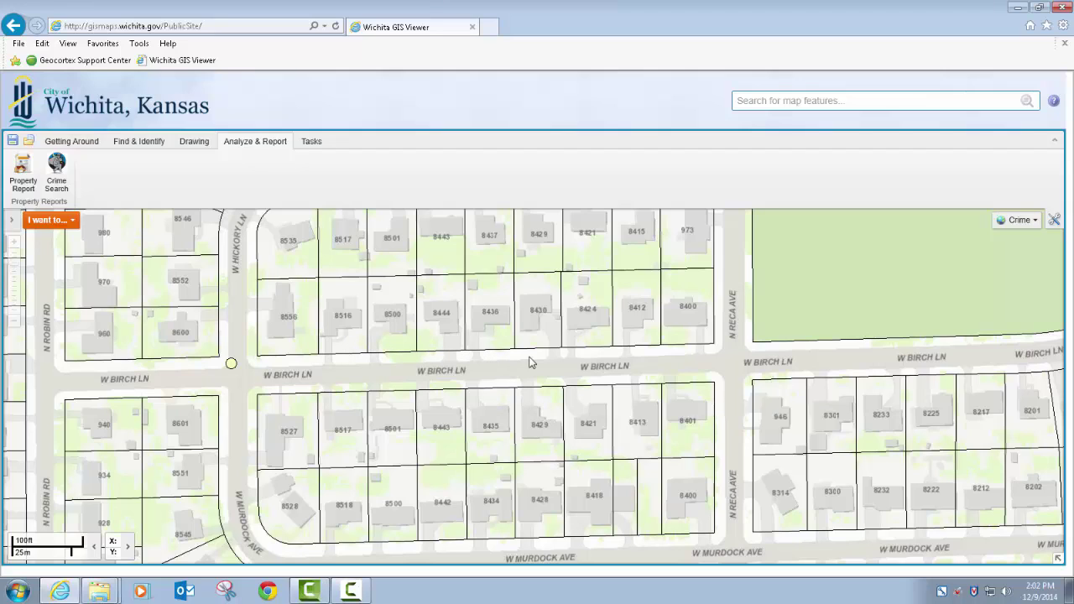
{"action": "left_click", "coordinate": [541, 430]}
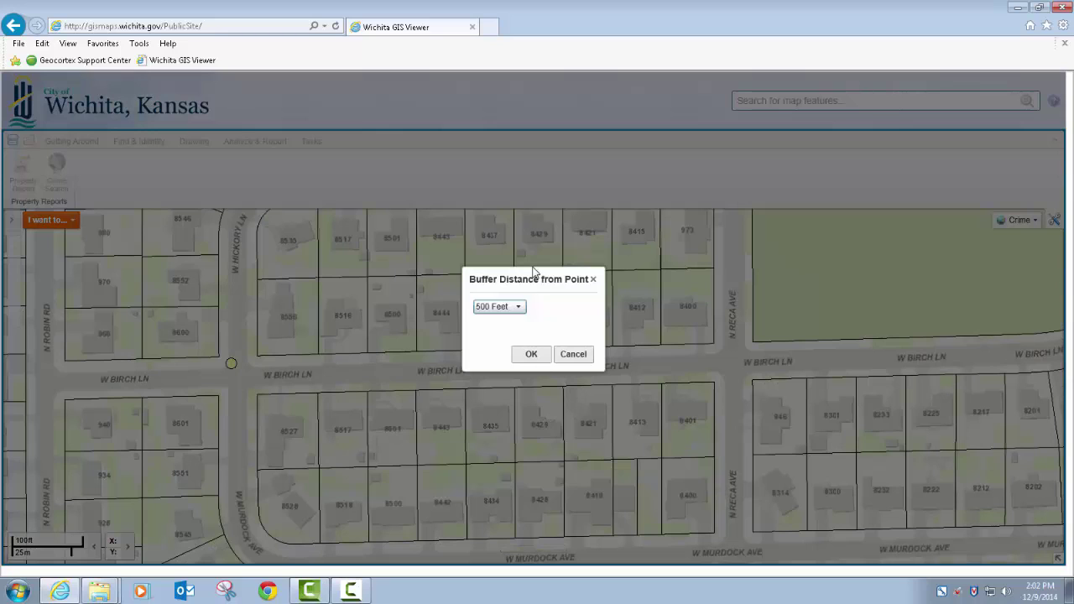
{"action": "left_click", "coordinate": [519, 309]}
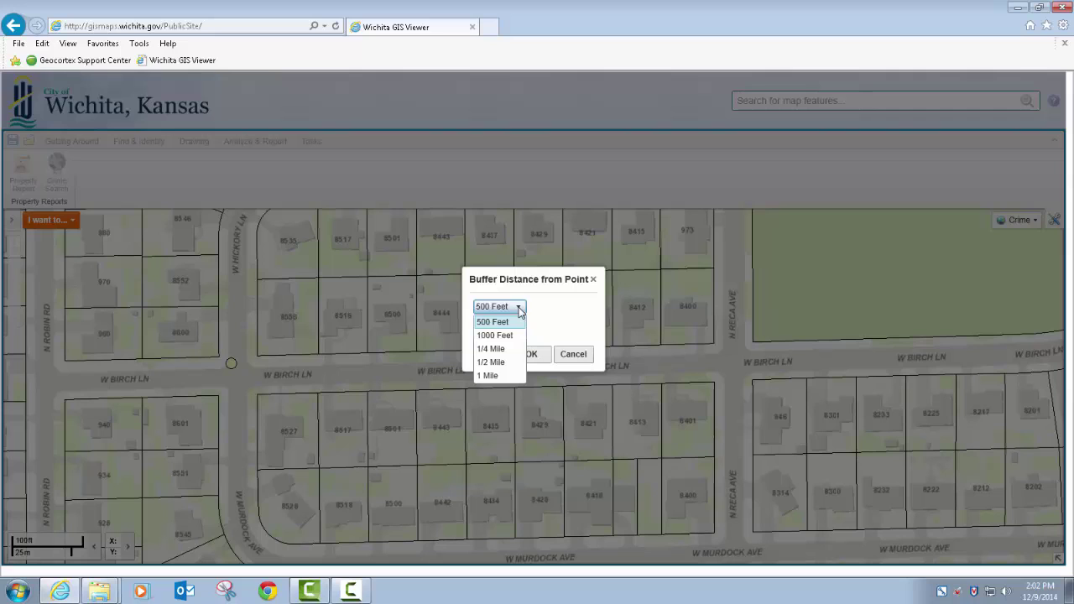
{"action": "left_click", "coordinate": [510, 348]}
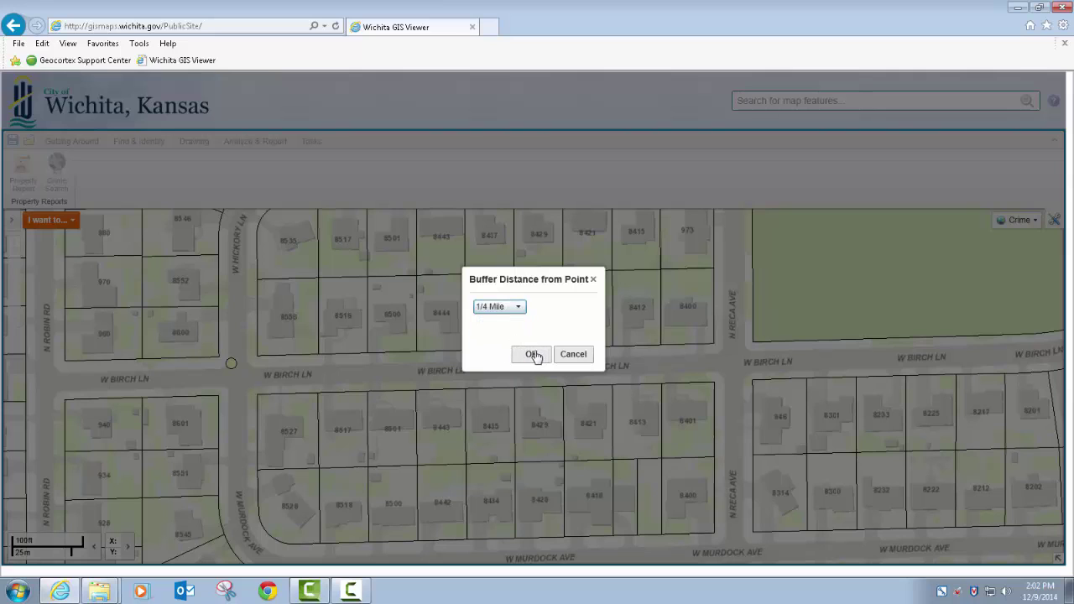
{"action": "left_click", "coordinate": [534, 354]}
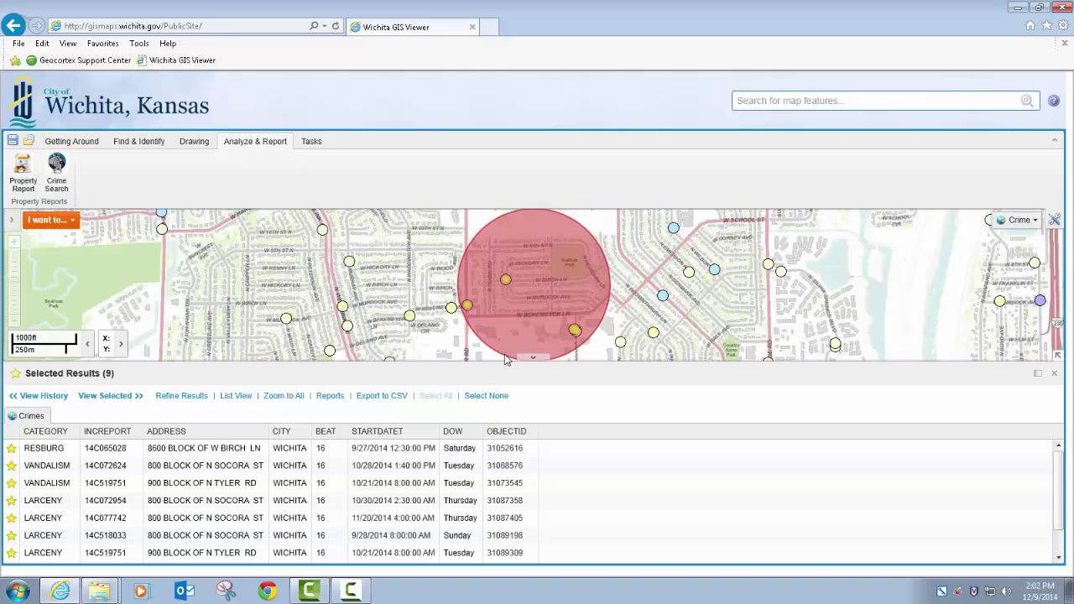
- Look through the crime results and locate the VANDALISM on N Tyler Rd and the first LARCENY on N Socora St on the map
{"action": "scroll", "coordinate": [228, 481], "scroll_direction": "down", "scroll_amount": 1}
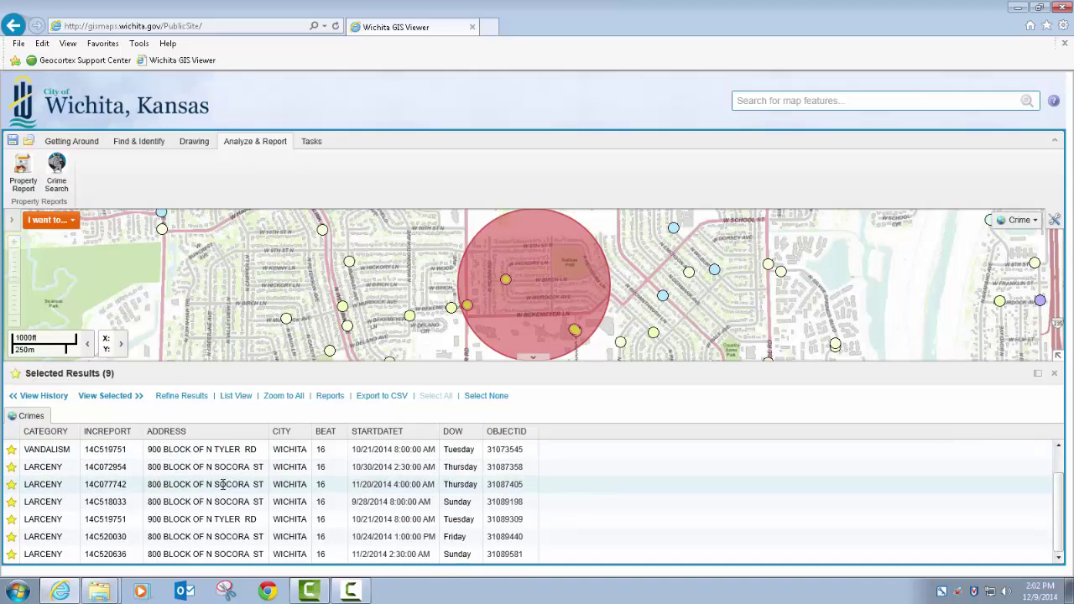
{"action": "scroll", "coordinate": [223, 485], "scroll_direction": "up", "scroll_amount": 1}
{"action": "scroll", "coordinate": [223, 484], "scroll_direction": "down", "scroll_amount": 1}
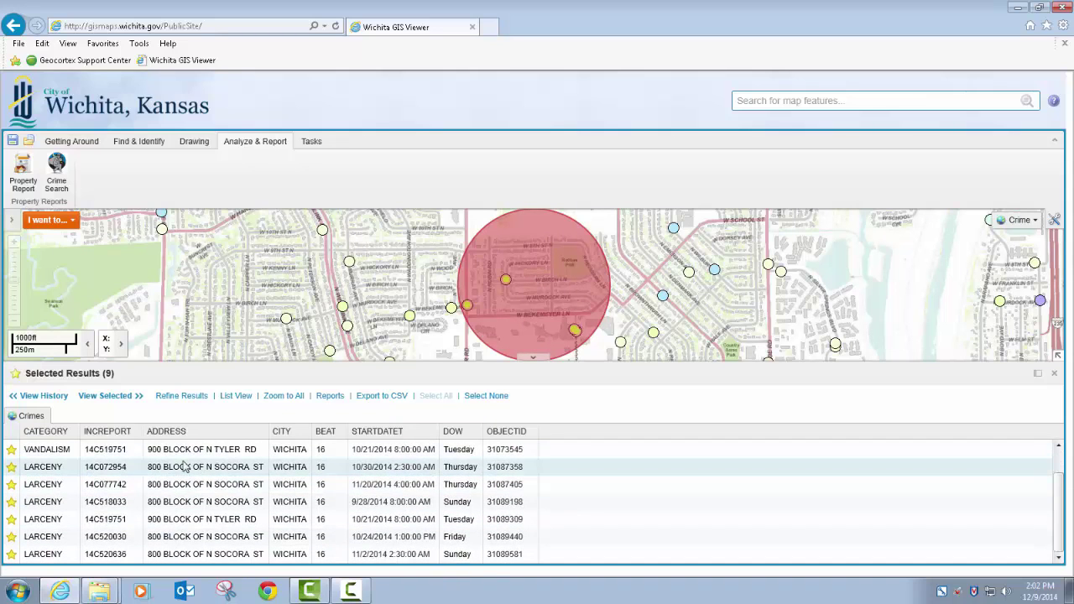
{"action": "left_click", "coordinate": [69, 450]}
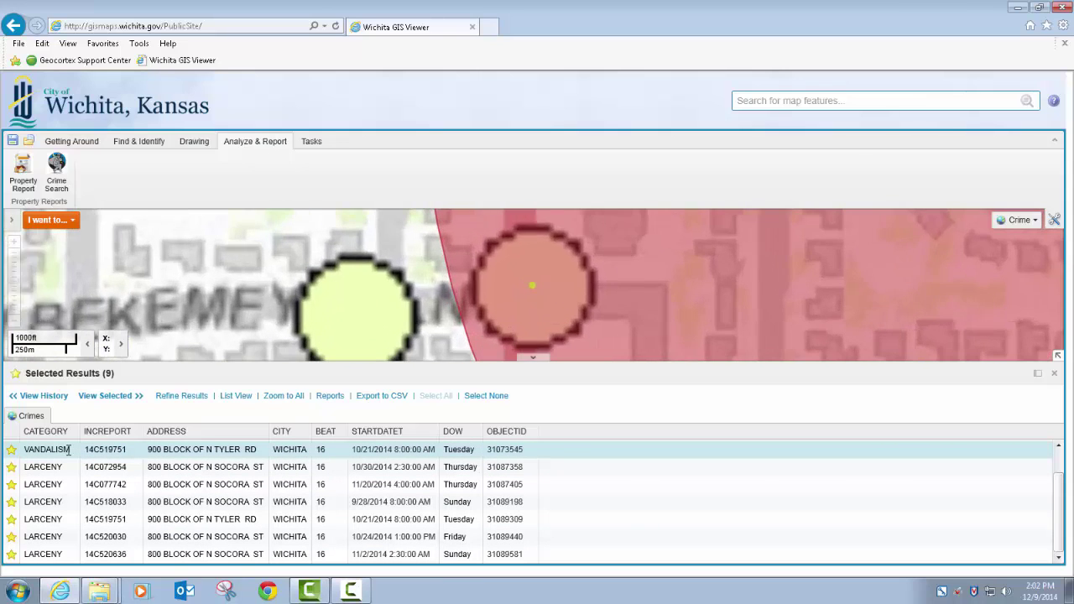
{"action": "left_click", "coordinate": [74, 468]}
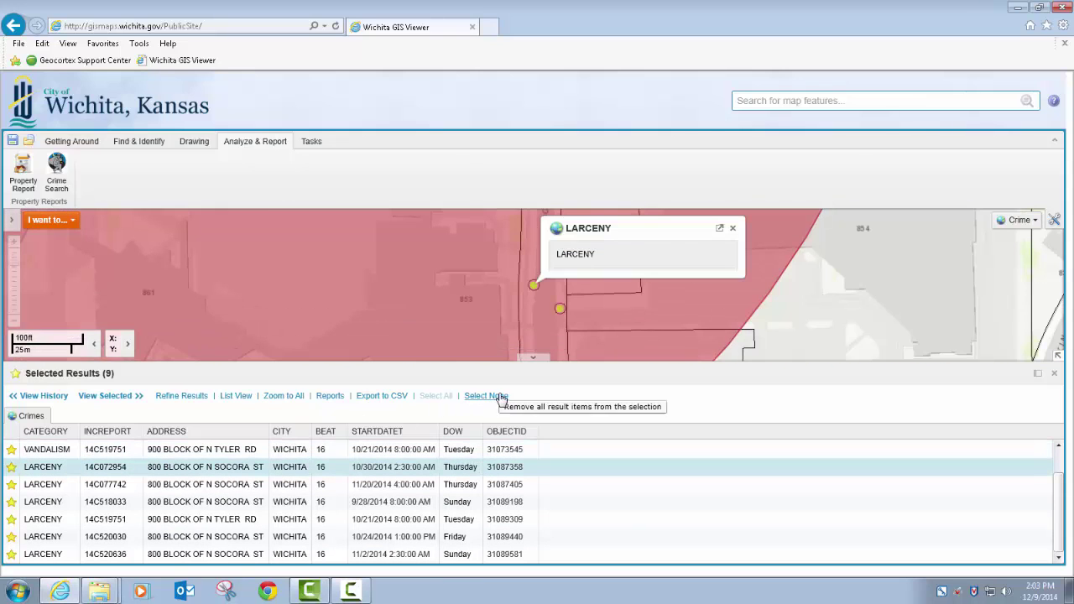
- View all the results together on the map, close the LARCENY callout, and look through the results table from its beginning
{"action": "left_click", "coordinate": [281, 403]}
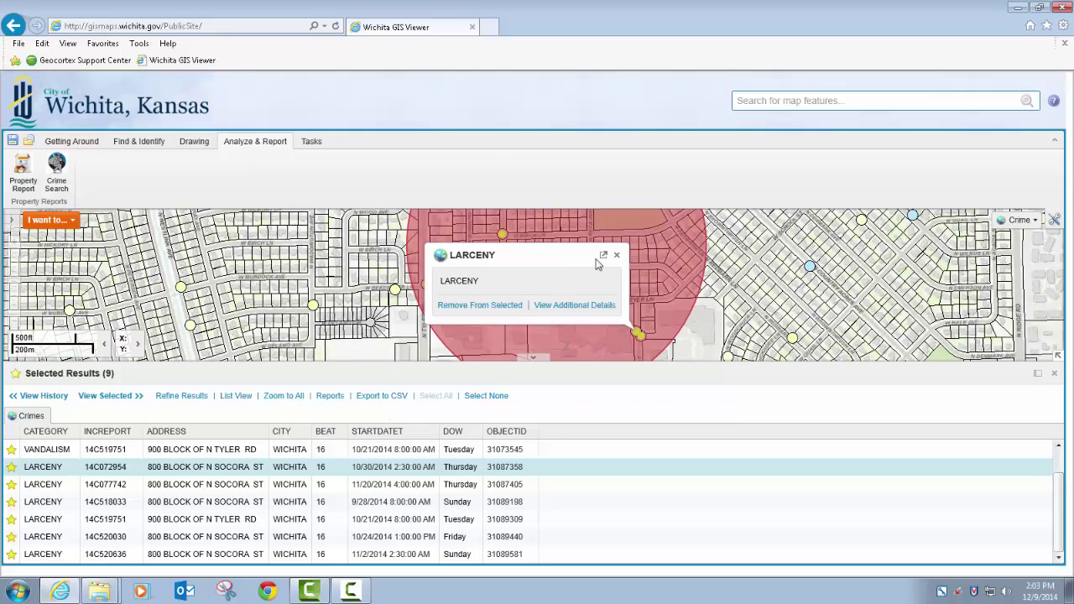
{"action": "left_click", "coordinate": [616, 254]}
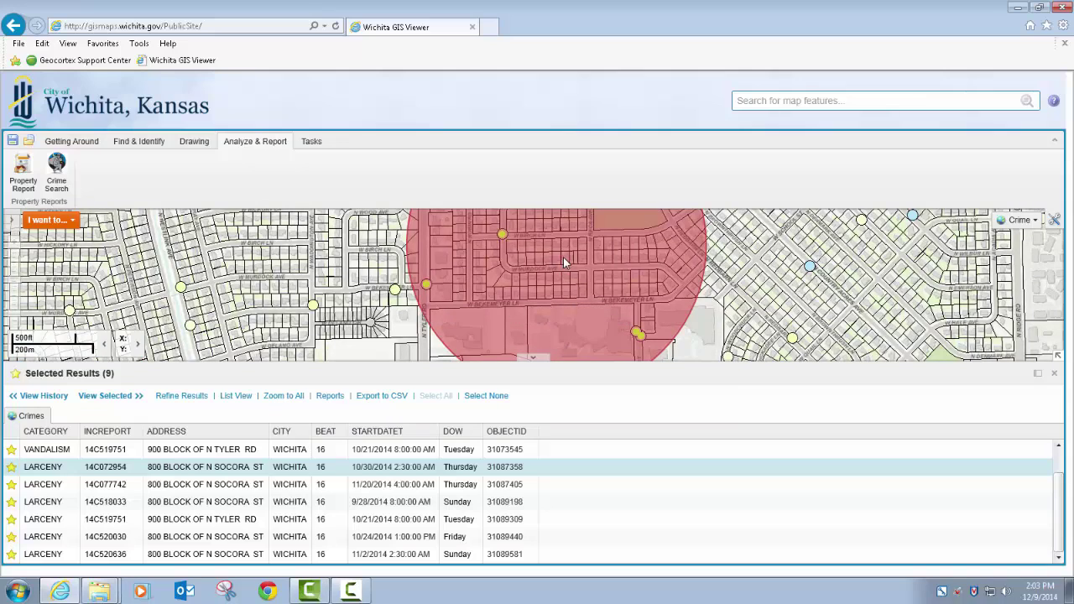
{"action": "scroll", "coordinate": [562, 271], "scroll_direction": "down", "scroll_amount": 1}
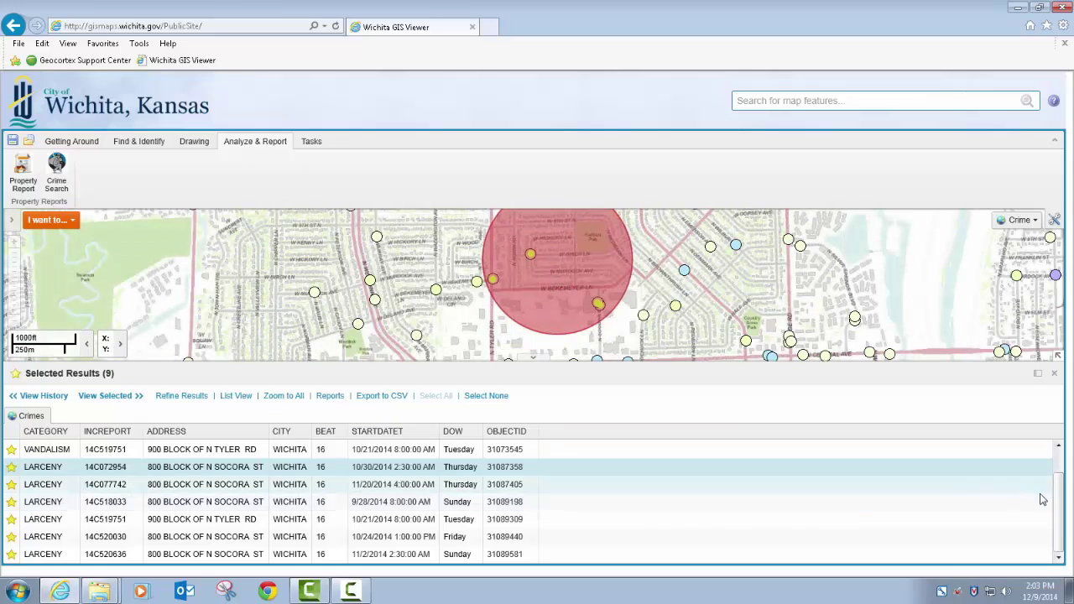
{"action": "scroll", "coordinate": [1041, 503], "scroll_direction": "up", "scroll_amount": 3}
{"action": "scroll", "coordinate": [1046, 516], "scroll_direction": "down", "scroll_amount": 3}
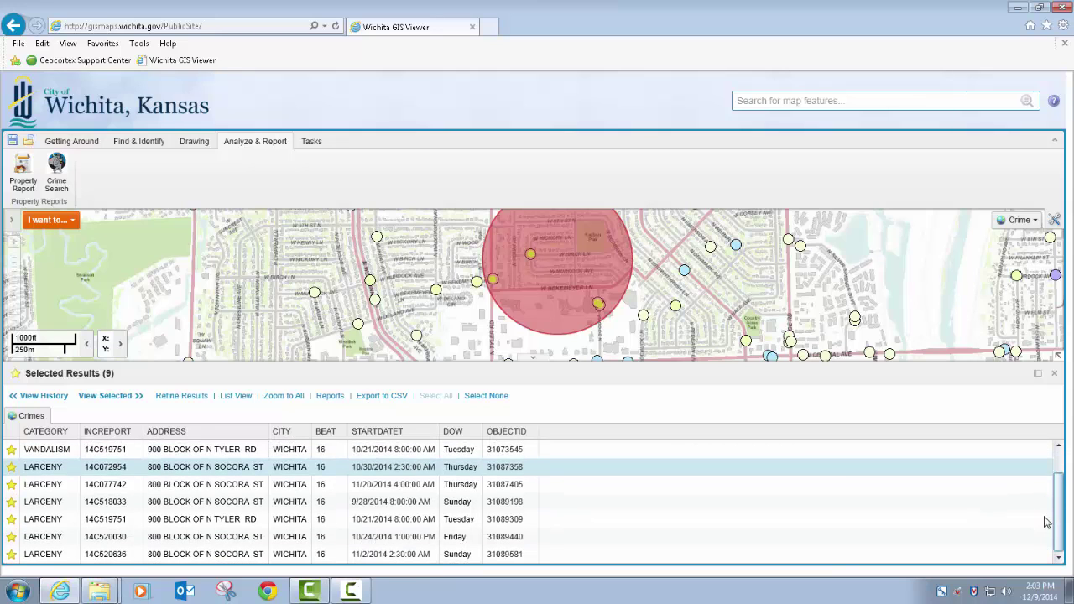
{"action": "left_click_drag", "start_coordinate": [1059, 520], "coordinate": [1057, 476]}
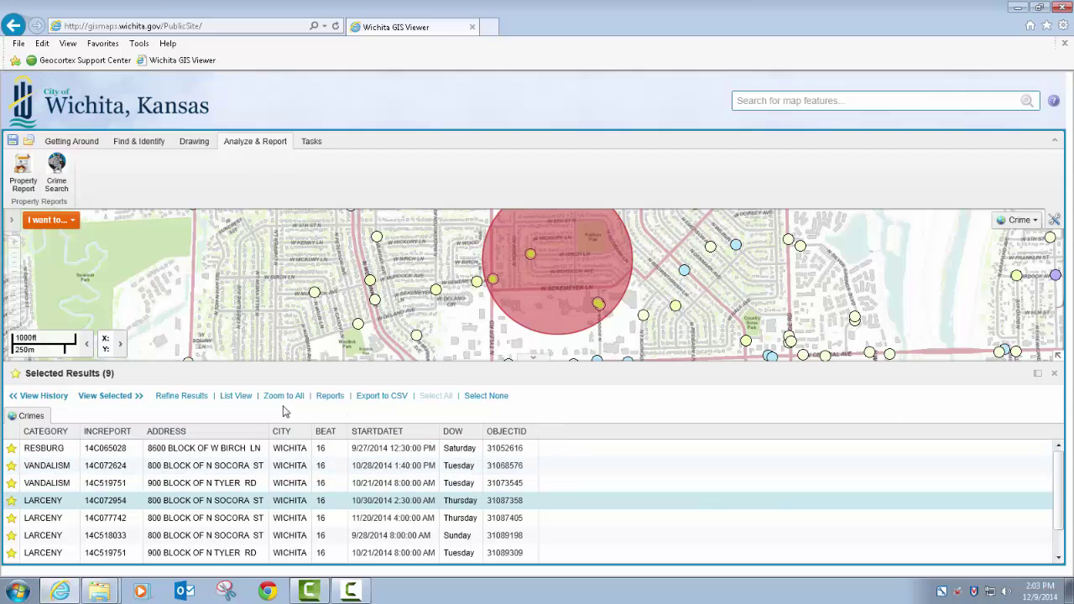
- Show the crime results as a list, dock them beside the map, and return them to table view
{"action": "left_click", "coordinate": [235, 397]}
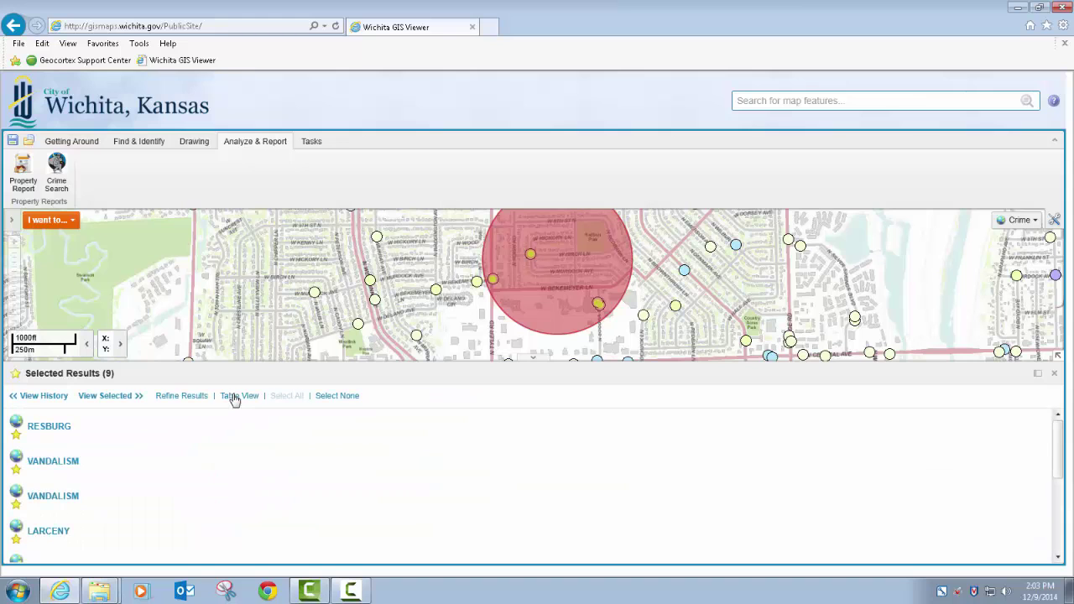
{"action": "scroll", "coordinate": [141, 462], "scroll_direction": "down", "scroll_amount": 1}
{"action": "scroll", "coordinate": [243, 420], "scroll_direction": "up", "scroll_amount": 1}
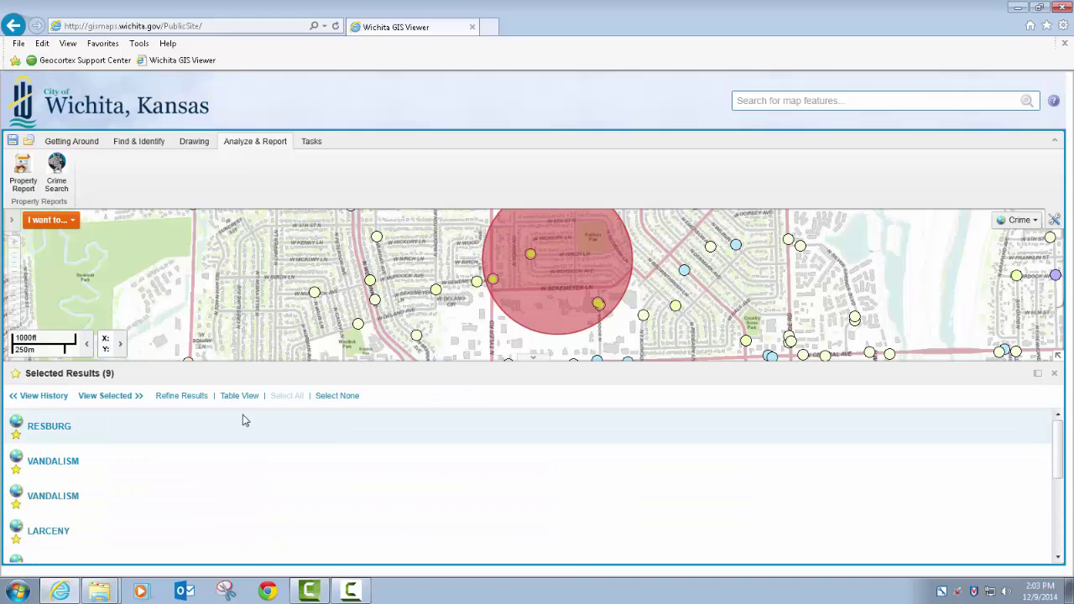
{"action": "left_click", "coordinate": [1037, 376]}
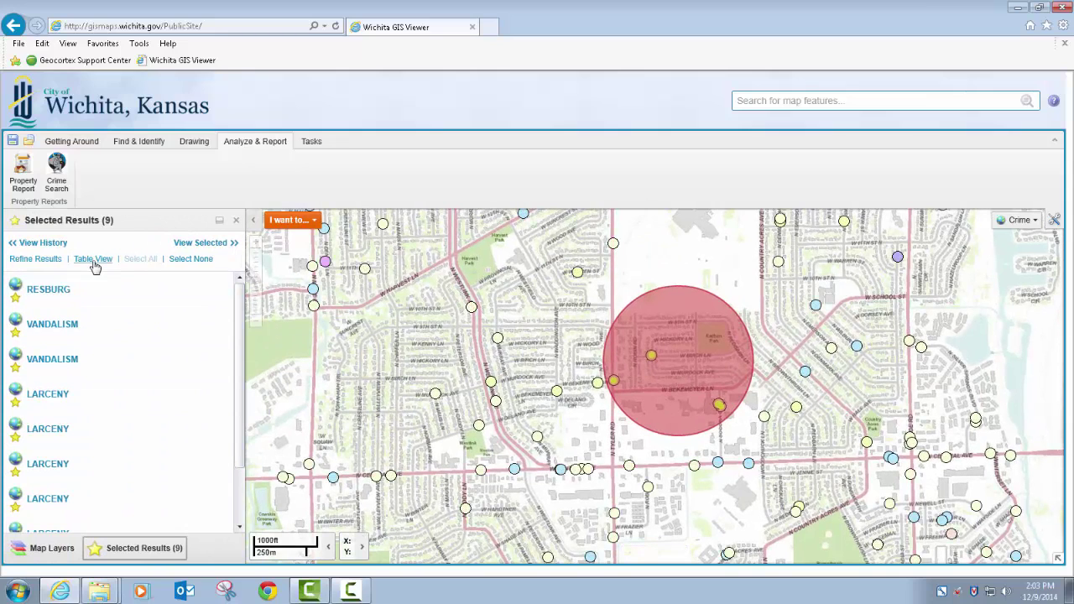
{"action": "left_click", "coordinate": [94, 260]}
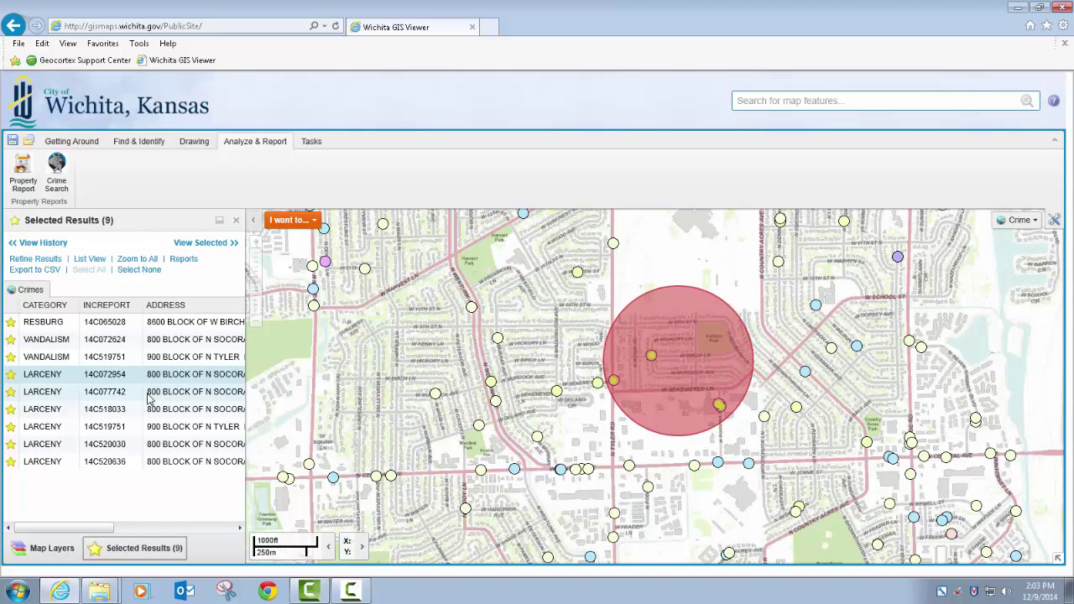
{"action": "mouse_move", "coordinate": [247, 357]}
{"action": "left_mouse_down"}
{"action": "mouse_move", "coordinate": [498, 355]}
{"action": "mouse_move", "coordinate": [201, 356]}
{"action": "mouse_move", "coordinate": [494, 357]}
{"action": "mouse_move", "coordinate": [231, 358]}
{"action": "left_mouse_up"}
- Start exporting the crime results to a CSV file and cancel the save
{"action": "left_click", "coordinate": [46, 270]}
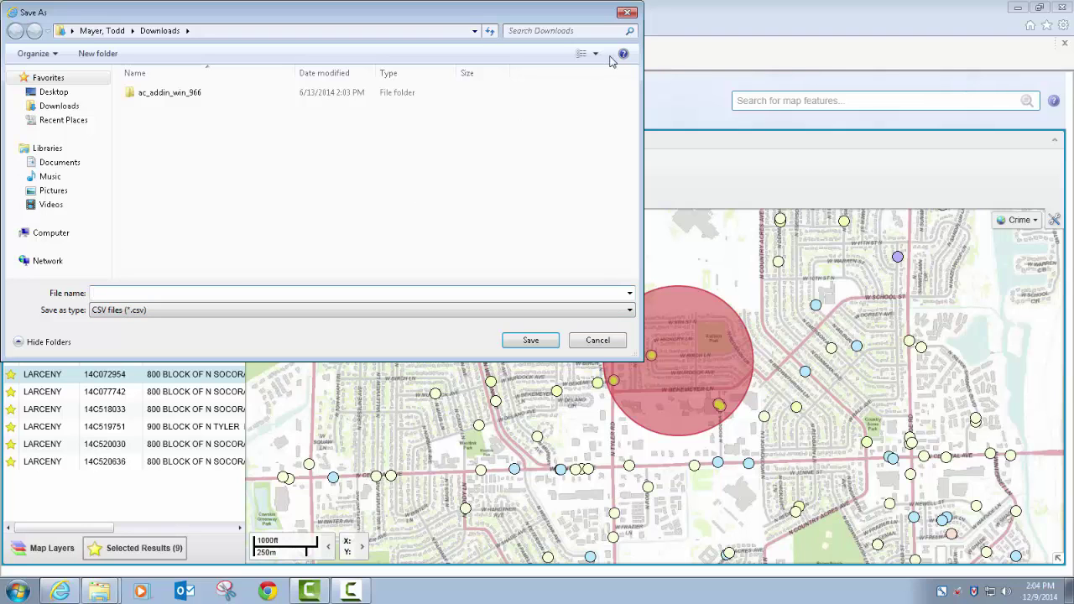
{"action": "left_click", "coordinate": [594, 343]}
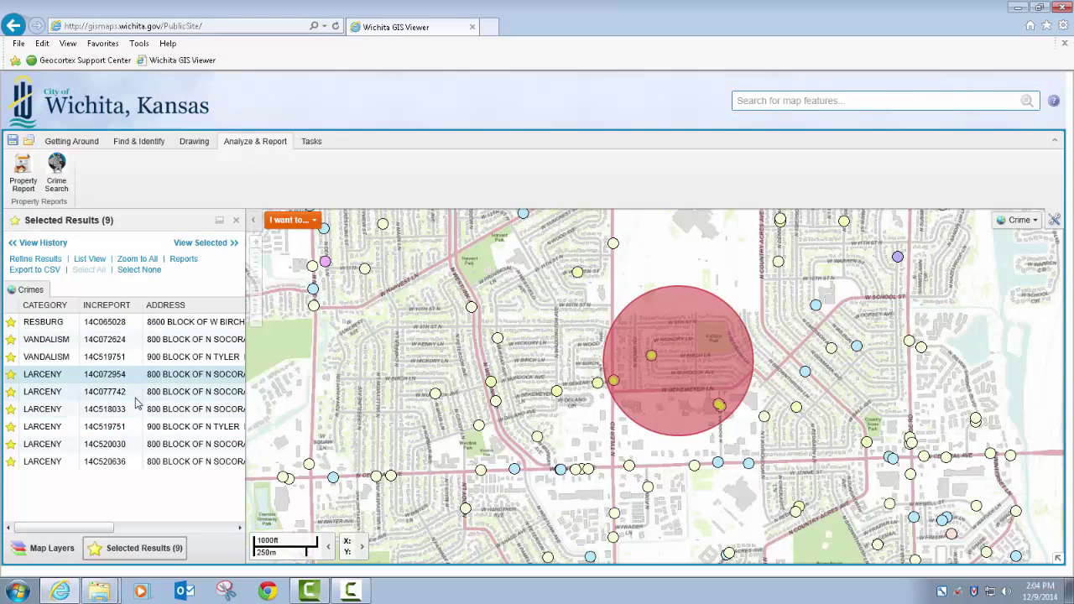
- Run a Crime Report in Pdf format for the selected results and download it for viewing
{"action": "left_click", "coordinate": [184, 260]}
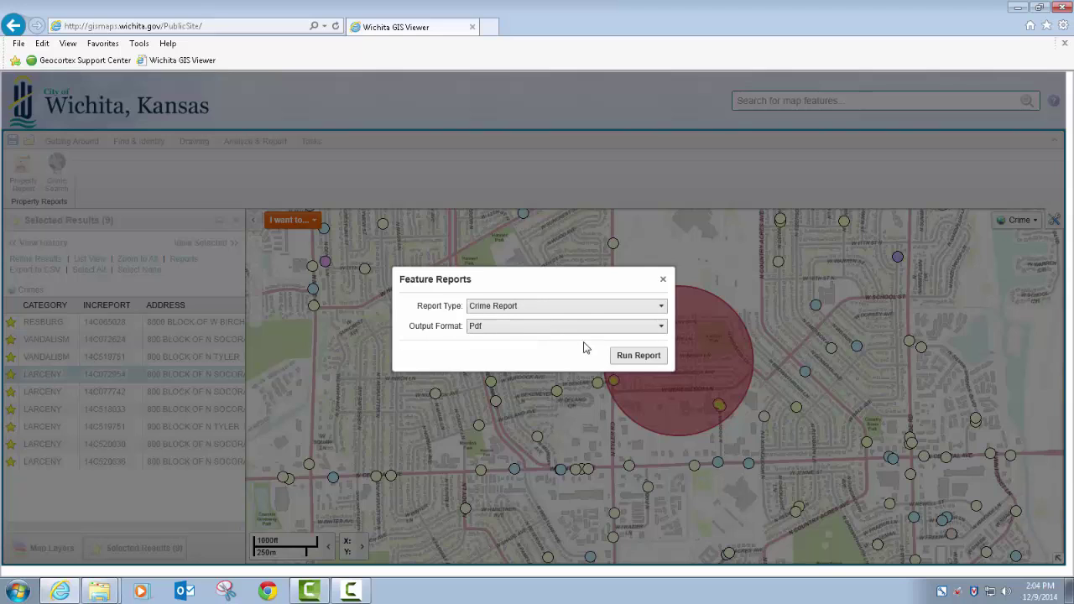
{"action": "left_click", "coordinate": [647, 356]}
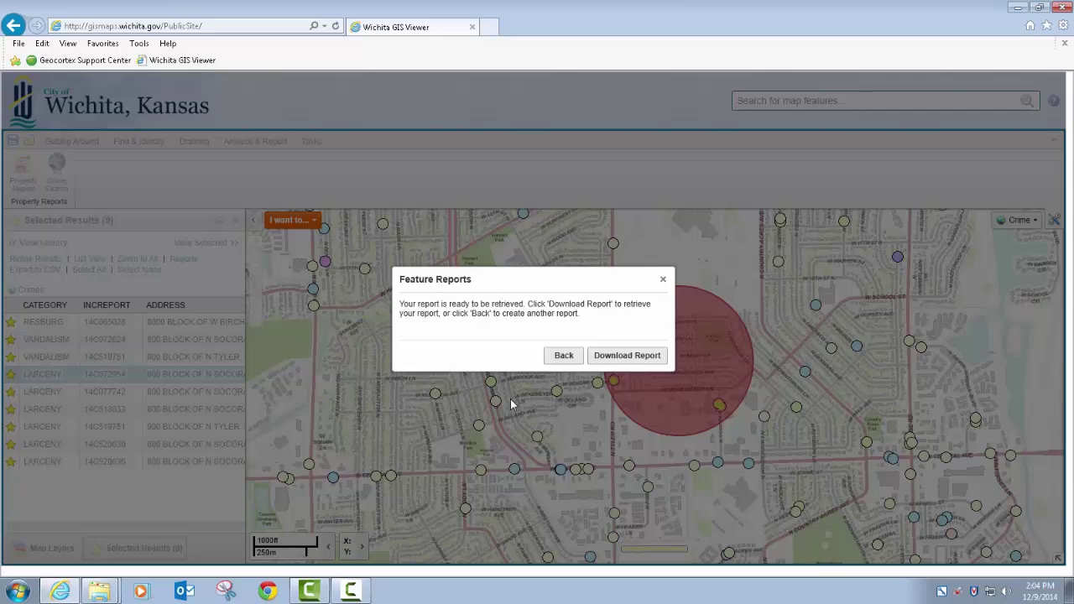
{"action": "left_click", "coordinate": [613, 356]}
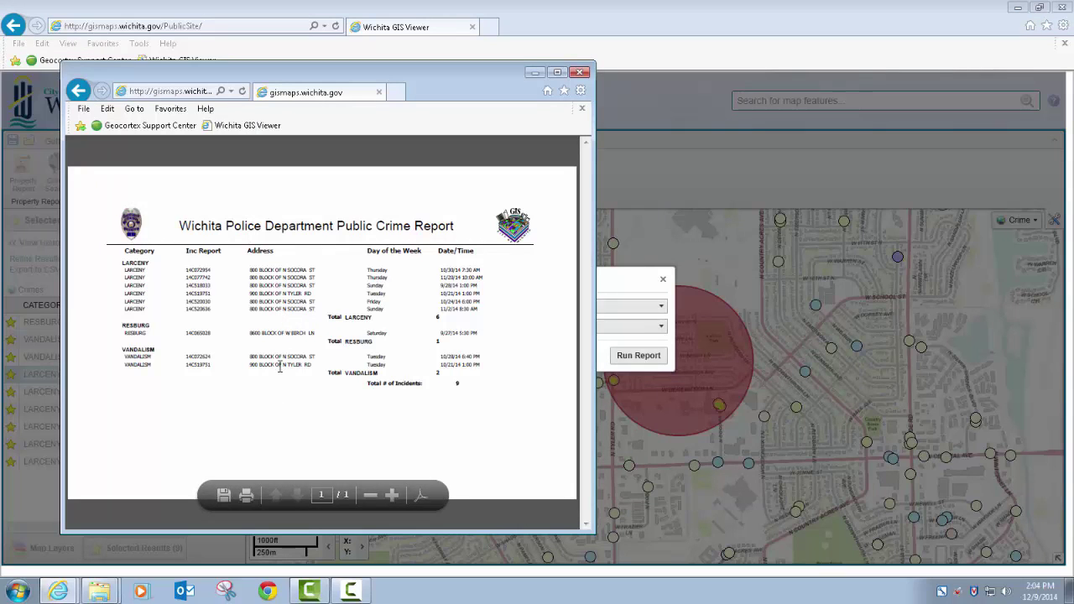
- Review the PDF Crime Report at full window size, then close the report and the Feature Reports dialog
{"action": "double_click", "coordinate": [449, 82]}
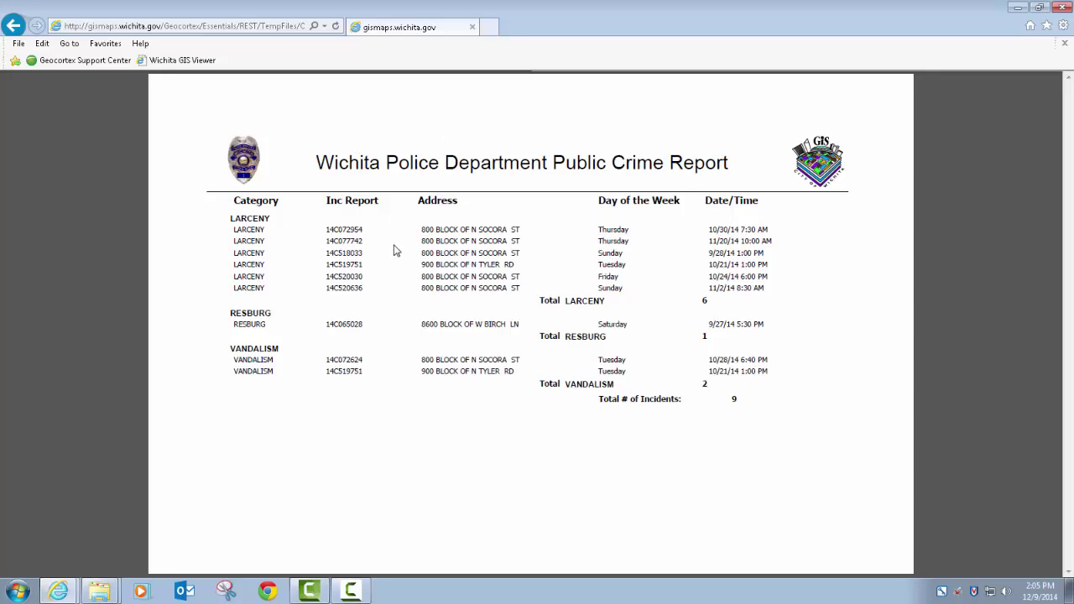
{"action": "left_click", "coordinate": [1064, 10]}
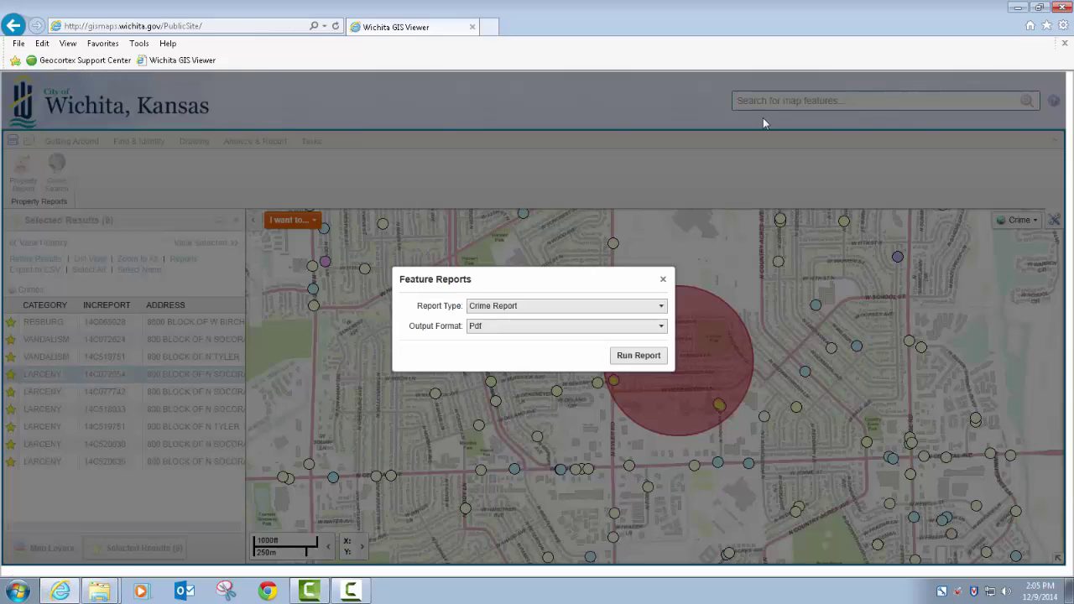
{"action": "left_click", "coordinate": [663, 281]}
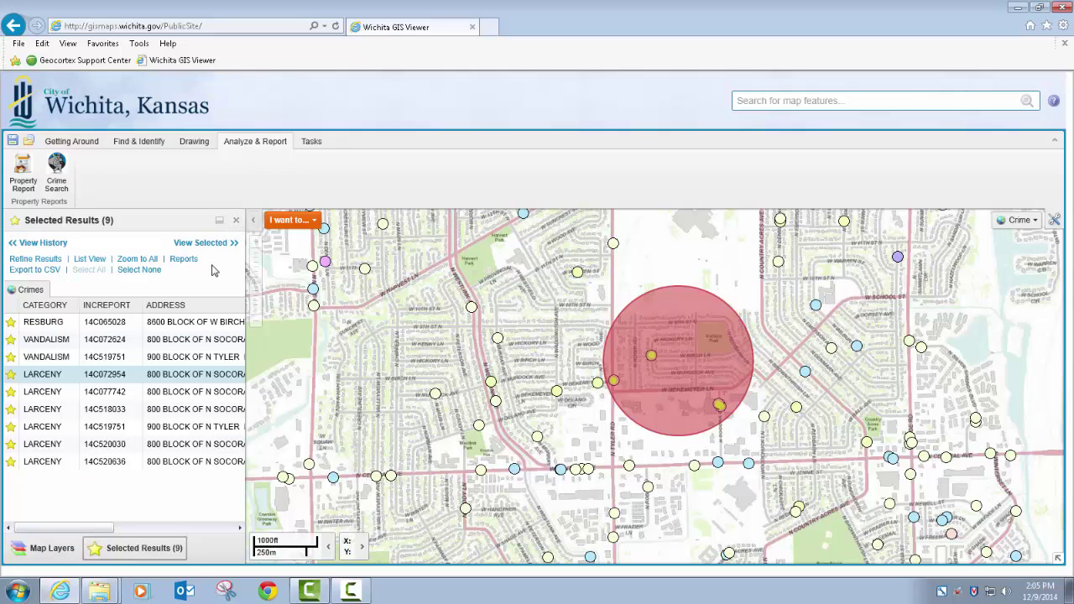
- Deselect all crime results, close the results list, and dismiss the LARCENY callout on the map
{"action": "left_click", "coordinate": [141, 270]}
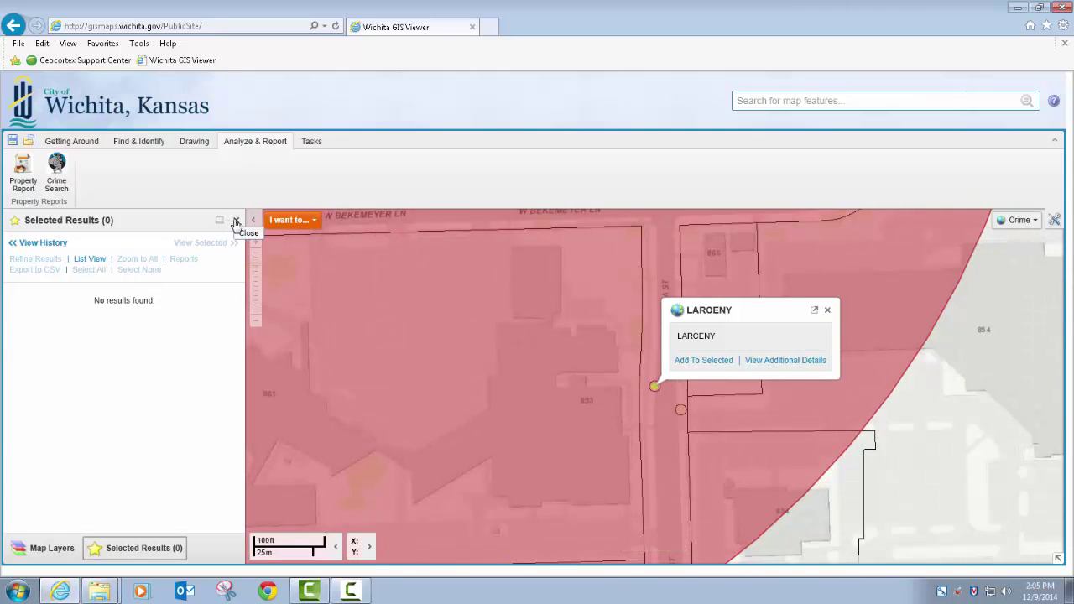
{"action": "left_click", "coordinate": [236, 221]}
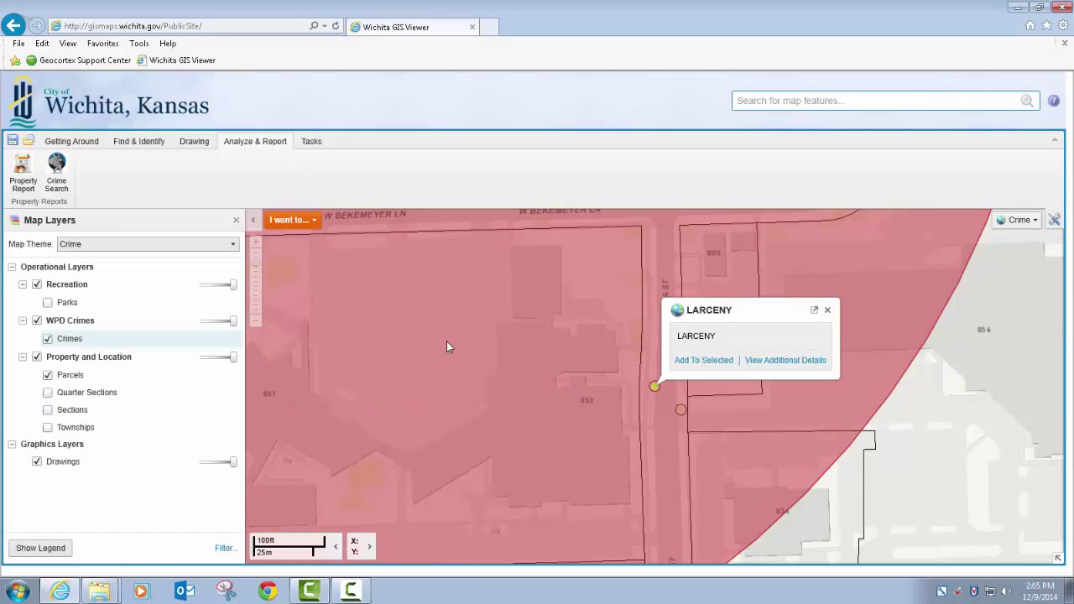
{"action": "scroll", "coordinate": [389, 354], "scroll_direction": "down", "scroll_amount": 2}
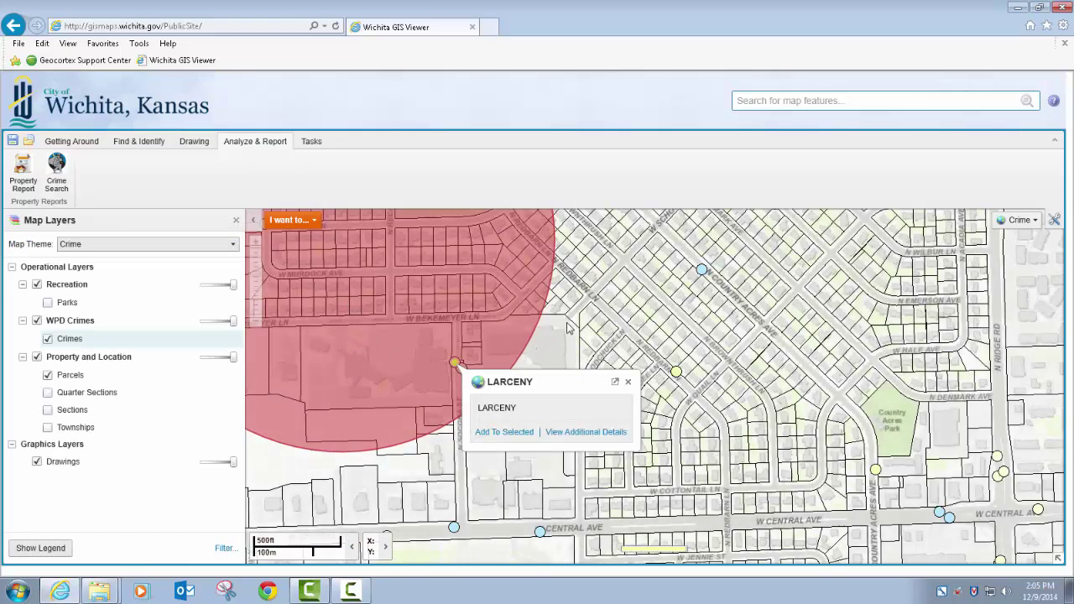
{"action": "left_click", "coordinate": [628, 382]}
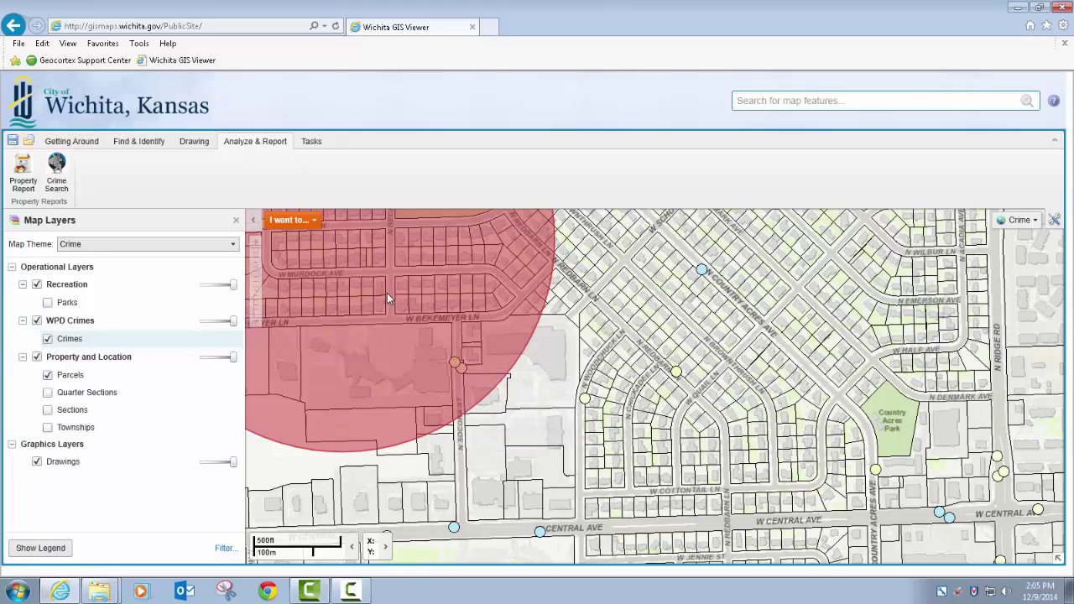
- Clear all drawings from the map, including the red search circle, and confirm the erasure
{"action": "left_click", "coordinate": [196, 143]}
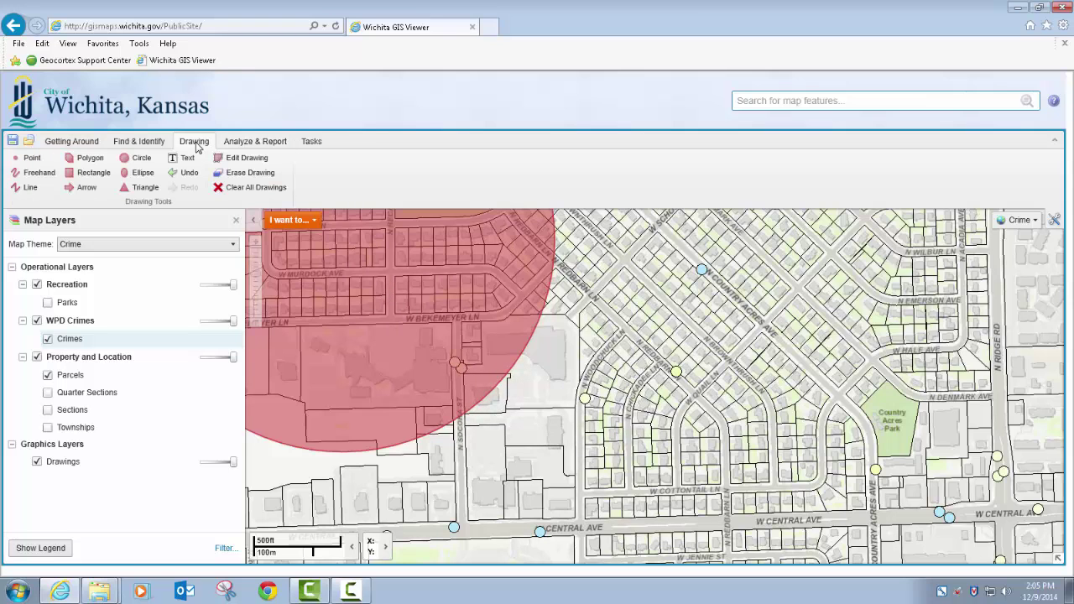
{"action": "left_click", "coordinate": [245, 188]}
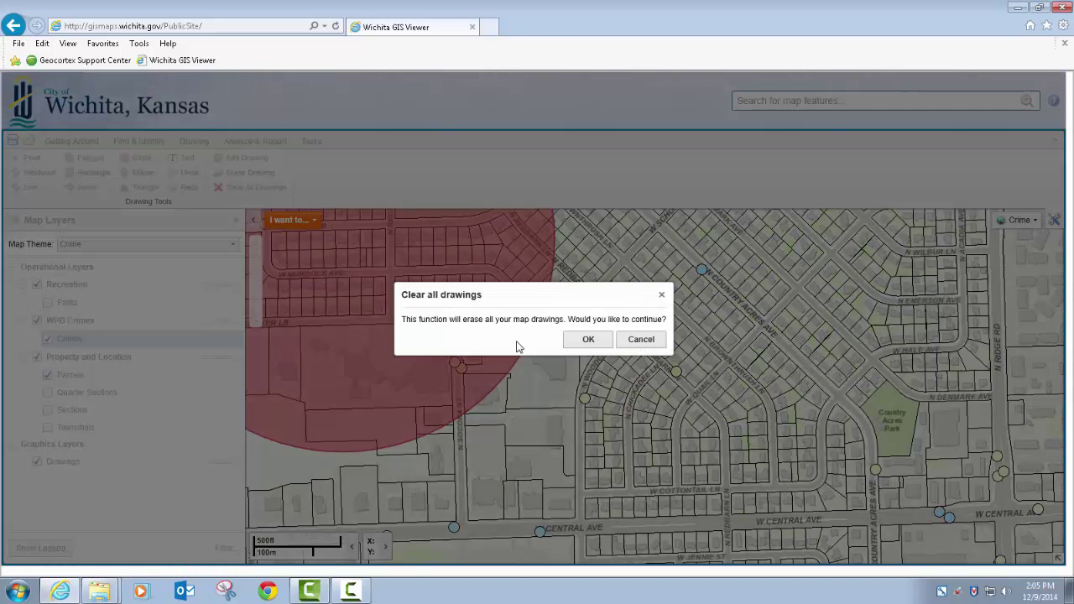
{"action": "left_click", "coordinate": [596, 341]}
{"action": "mouse_move", "coordinate": [436, 316]}
{"action": "left_mouse_down"}
{"action": "mouse_move", "coordinate": [585, 428]}
{"action": "mouse_move", "coordinate": [616, 395]}
{"action": "mouse_move", "coordinate": [629, 346]}
{"action": "left_mouse_up"}
{"action": "scroll", "coordinate": [585, 428], "scroll_direction": "down", "scroll_amount": 2}
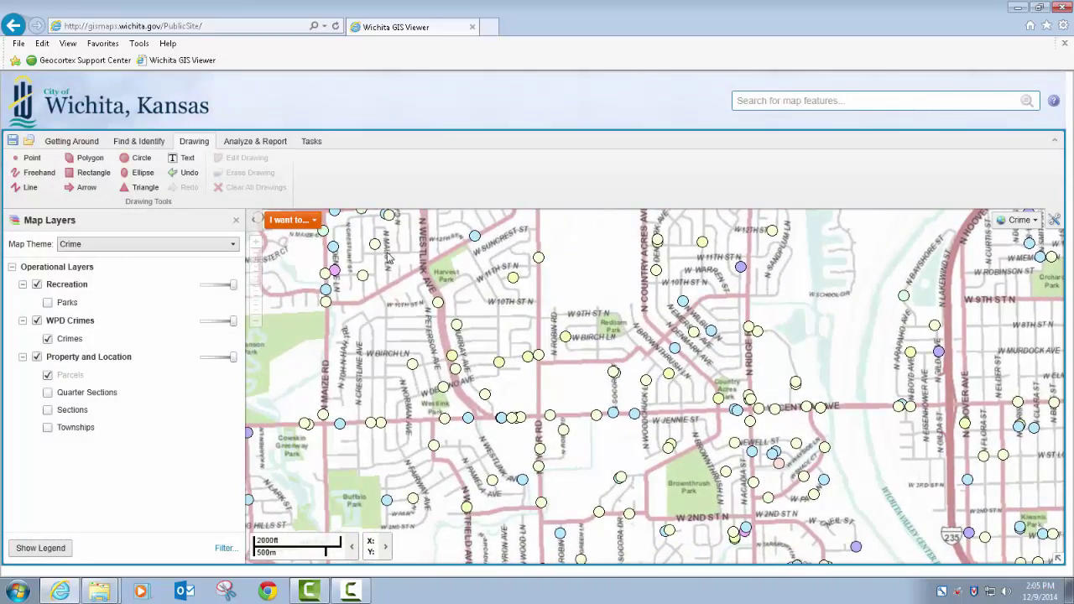
- Return to the analysis and report tools and switch the map theme from Crime to All Available Layers (default)
{"action": "left_click", "coordinate": [274, 145]}
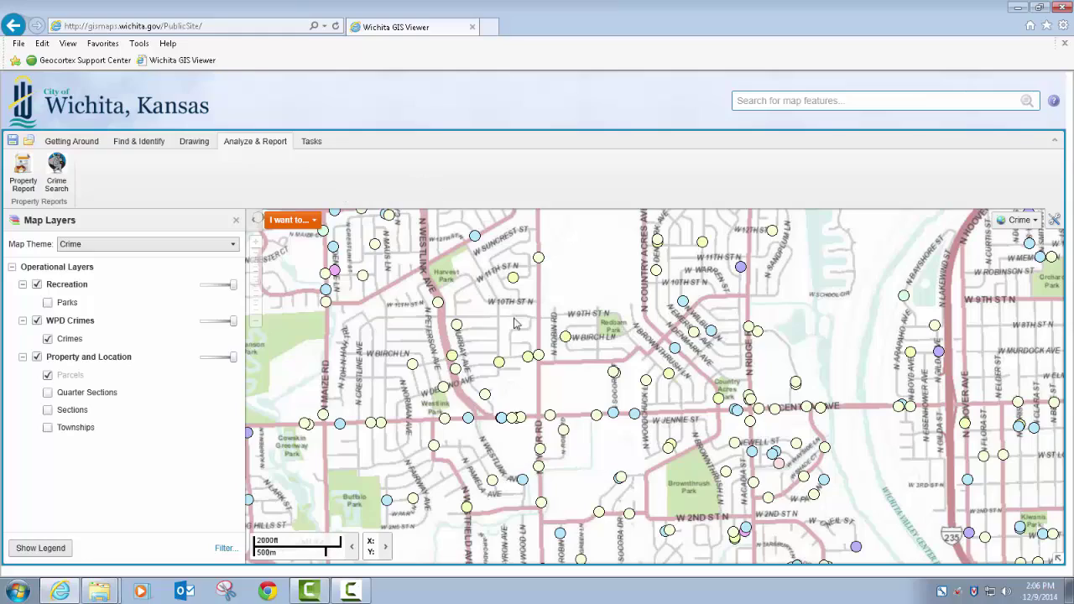
{"action": "left_click_drag", "start_coordinate": [588, 392], "coordinate": [636, 387]}
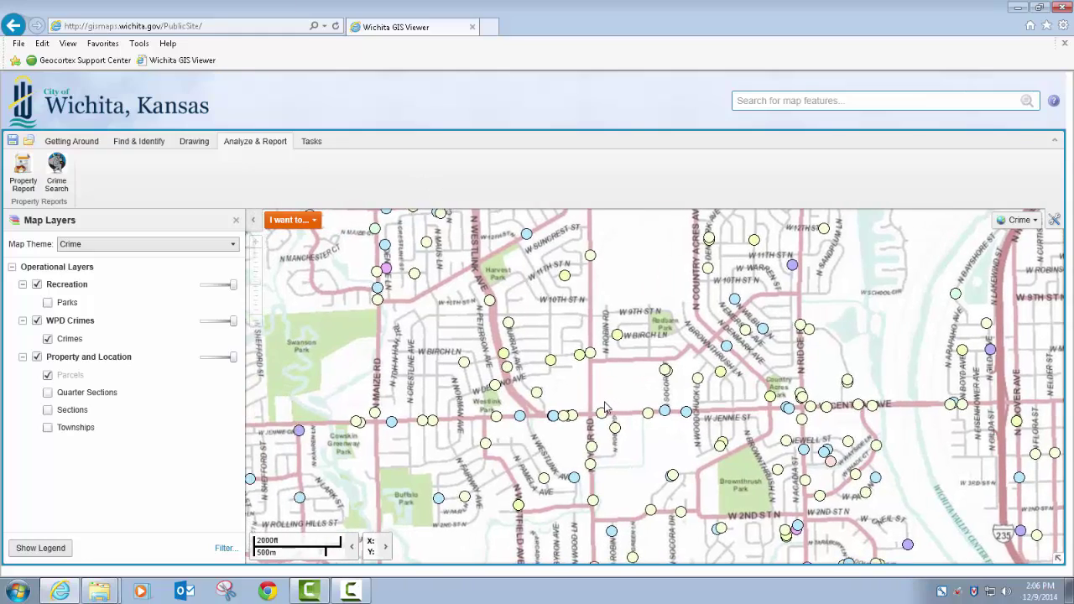
{"action": "scroll", "coordinate": [606, 409], "scroll_direction": "up", "scroll_amount": 1}
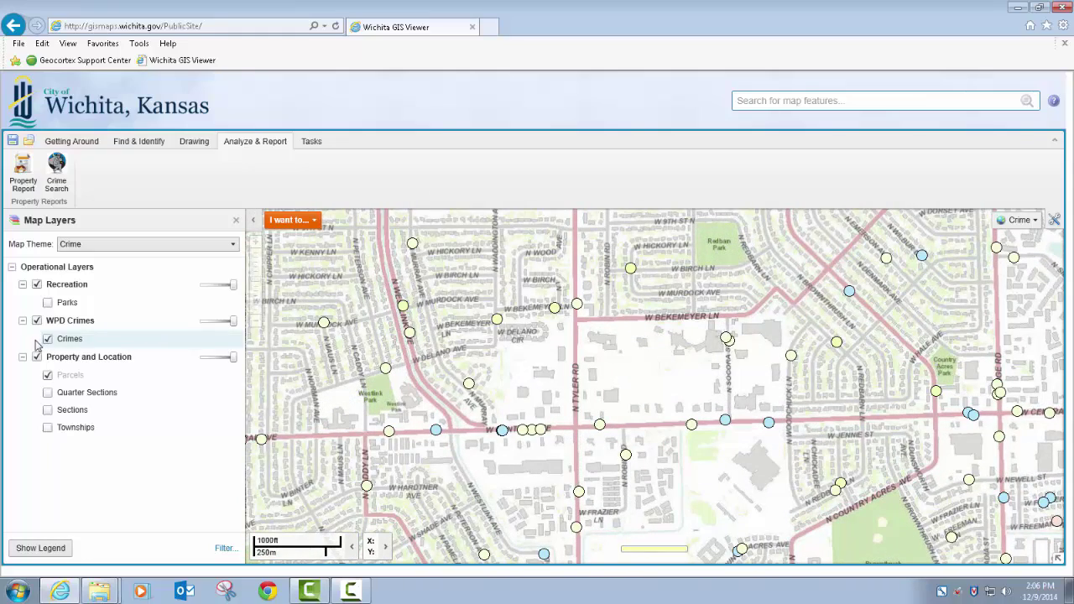
{"action": "left_click", "coordinate": [103, 248]}
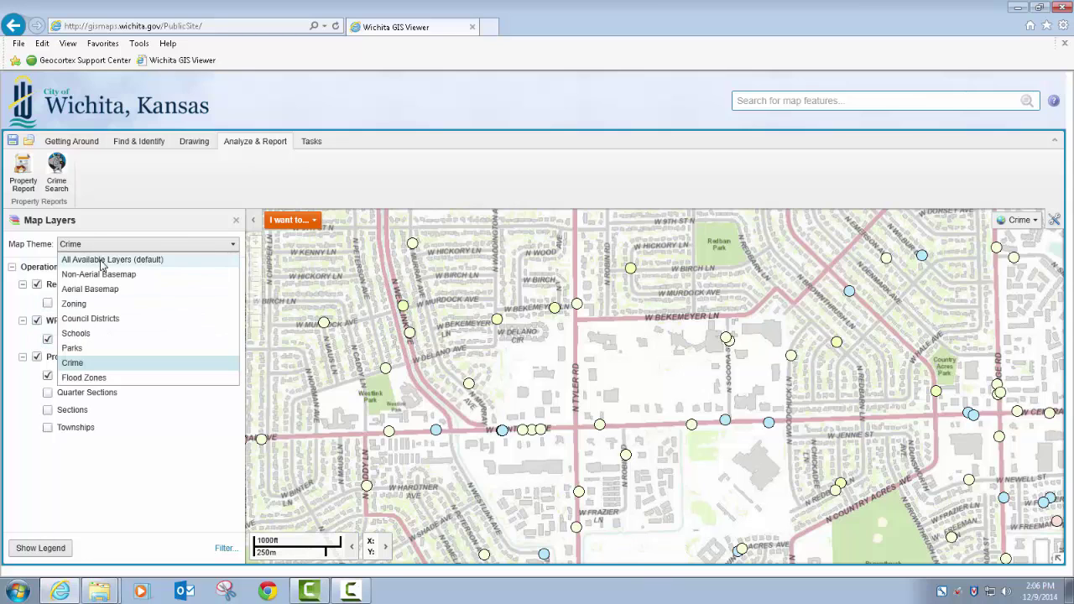
{"action": "left_click", "coordinate": [101, 261]}
- Collapse the Recreation, WPD Crimes, and Property and Location groups in the layer list
{"action": "left_click", "coordinate": [22, 321]}
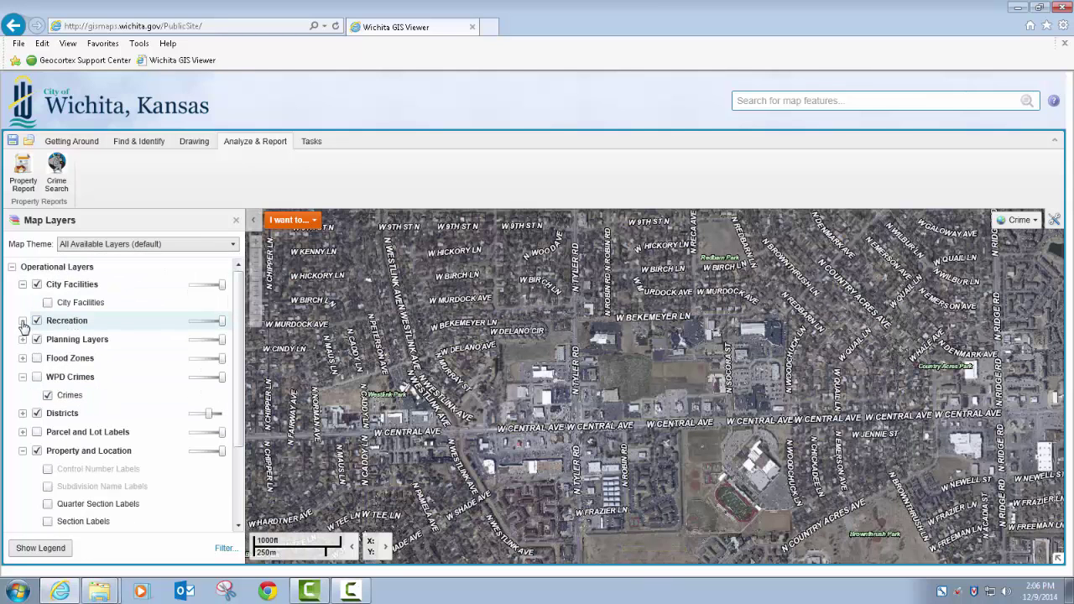
{"action": "left_click", "coordinate": [22, 377]}
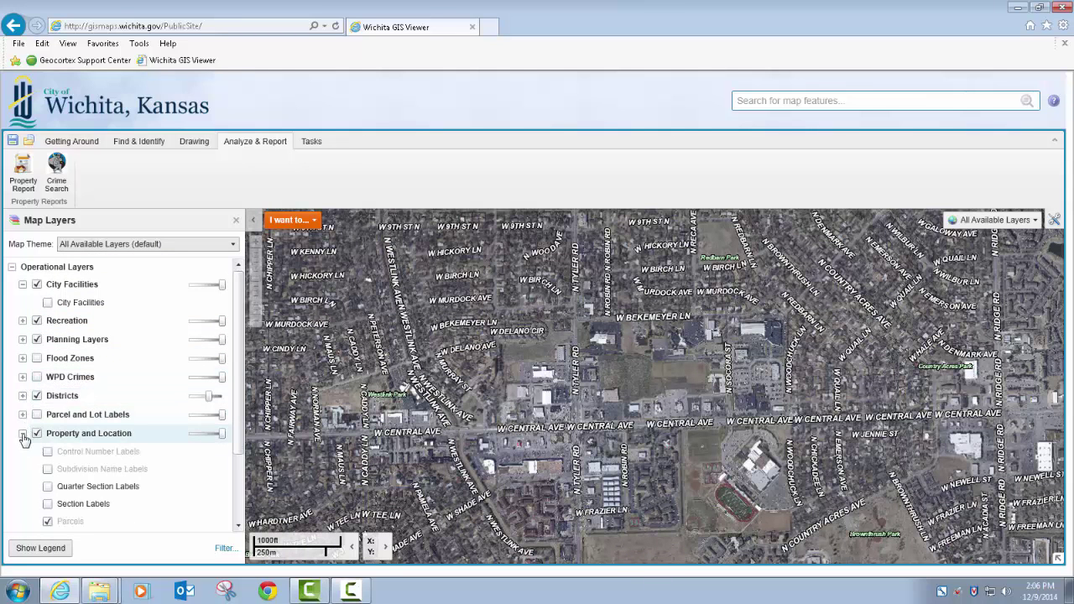
{"action": "left_click", "coordinate": [22, 433]}
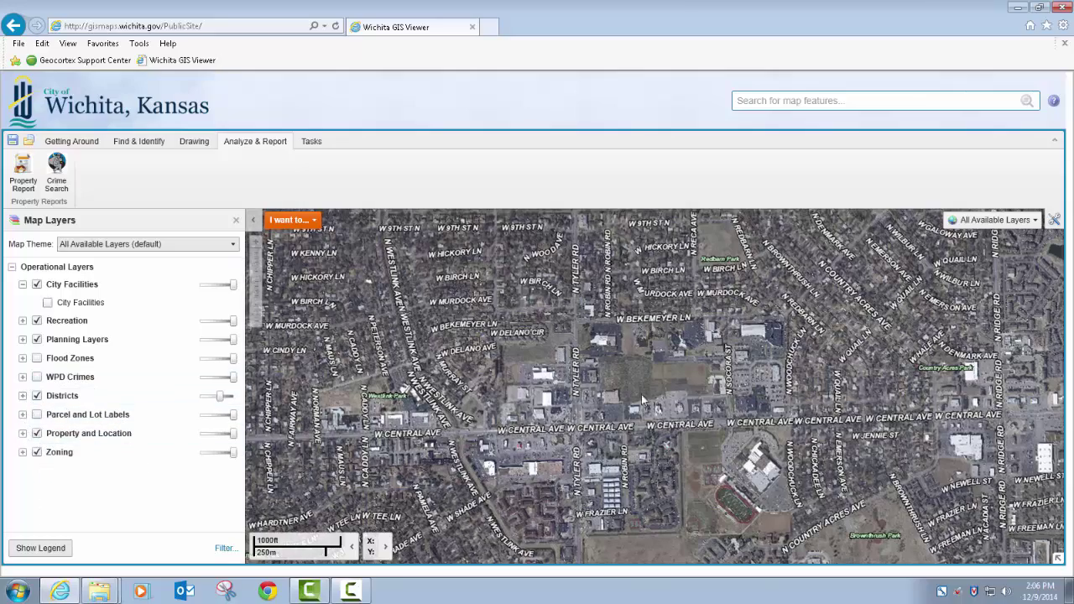
{"action": "scroll", "coordinate": [631, 386], "scroll_direction": "up", "scroll_amount": 1}
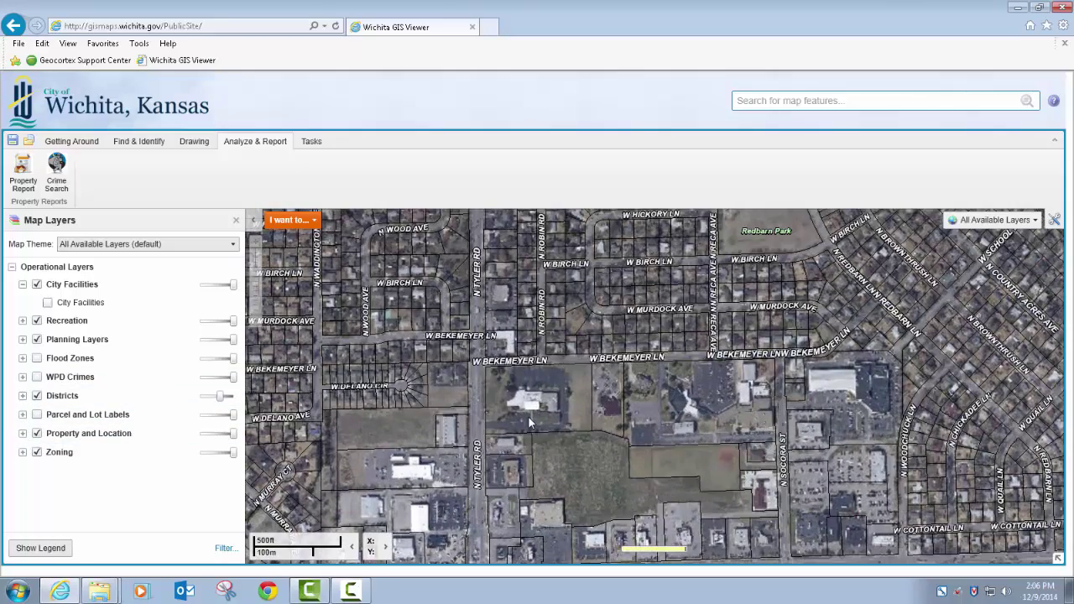